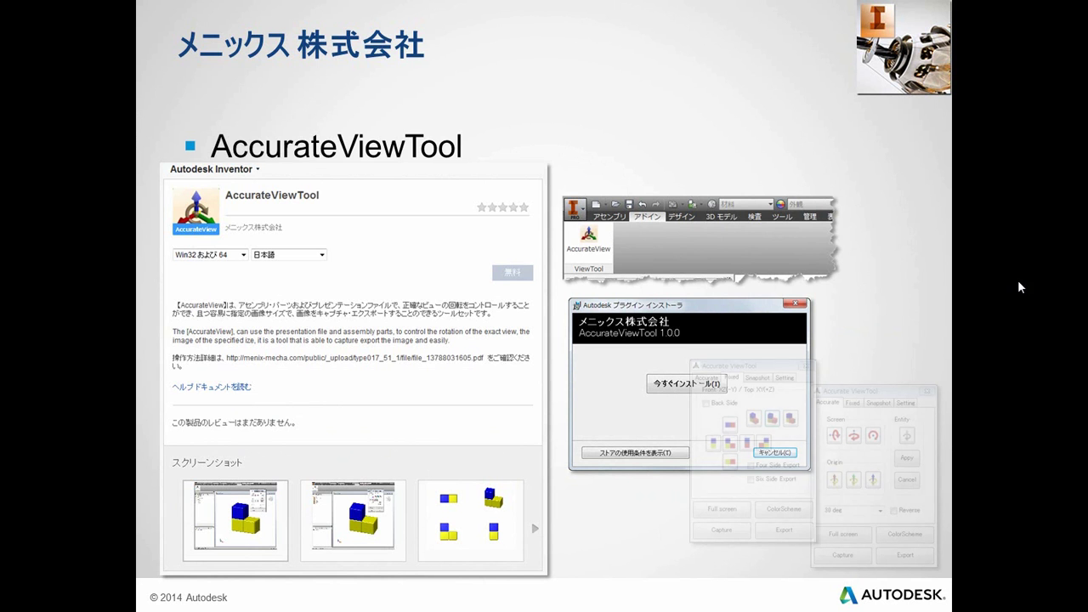
Step: Advance to the ACAD Video slide, end the show, and open the Macro Tool detail page on Autodesk Exchange Apps in Chrome
key("Right")
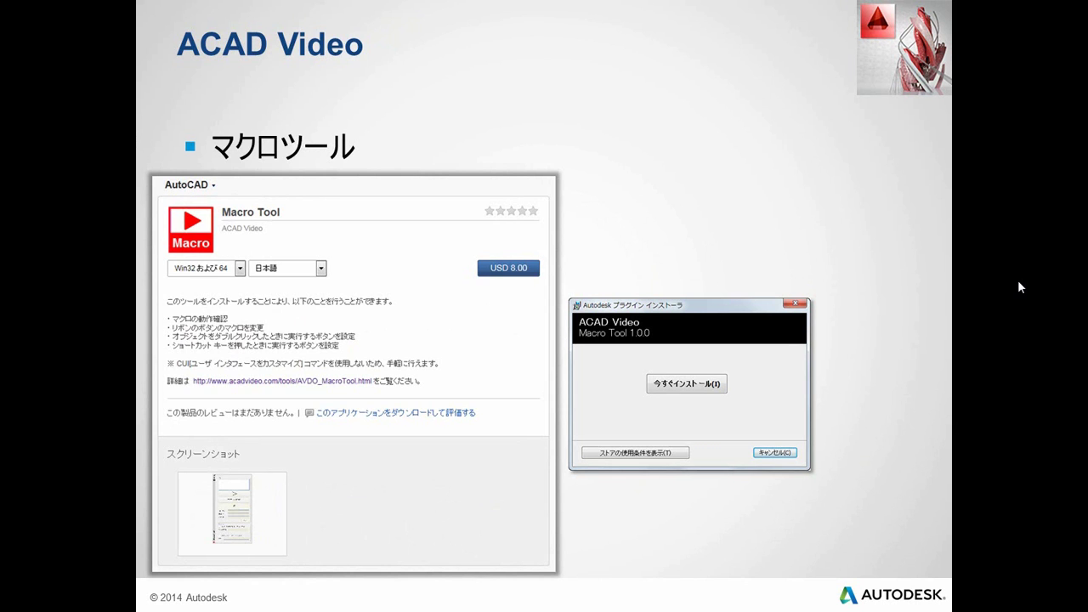
key("Escape")
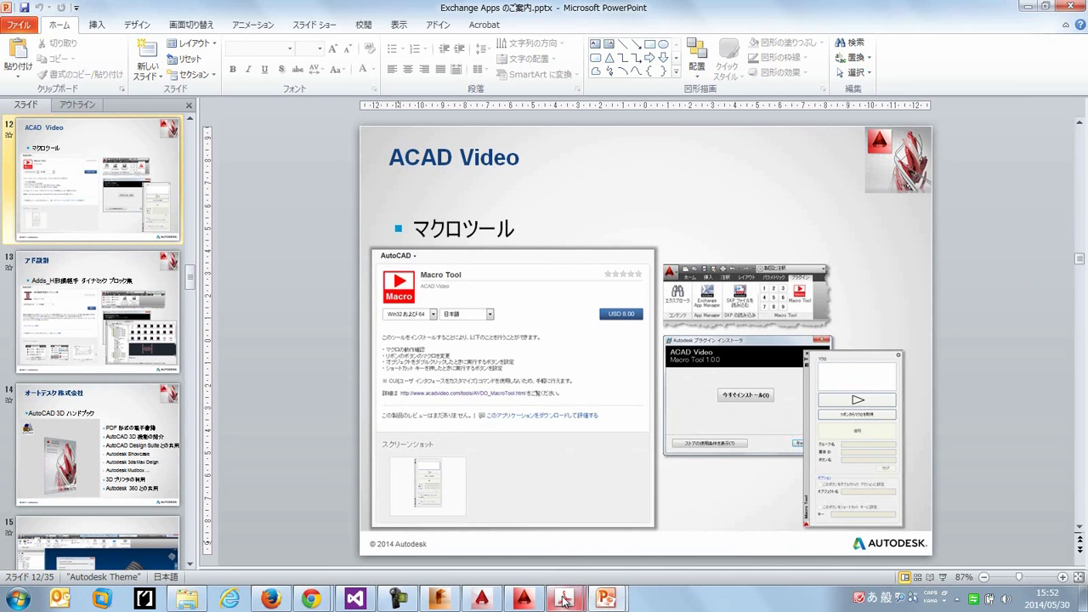
mouse_move(311, 599)
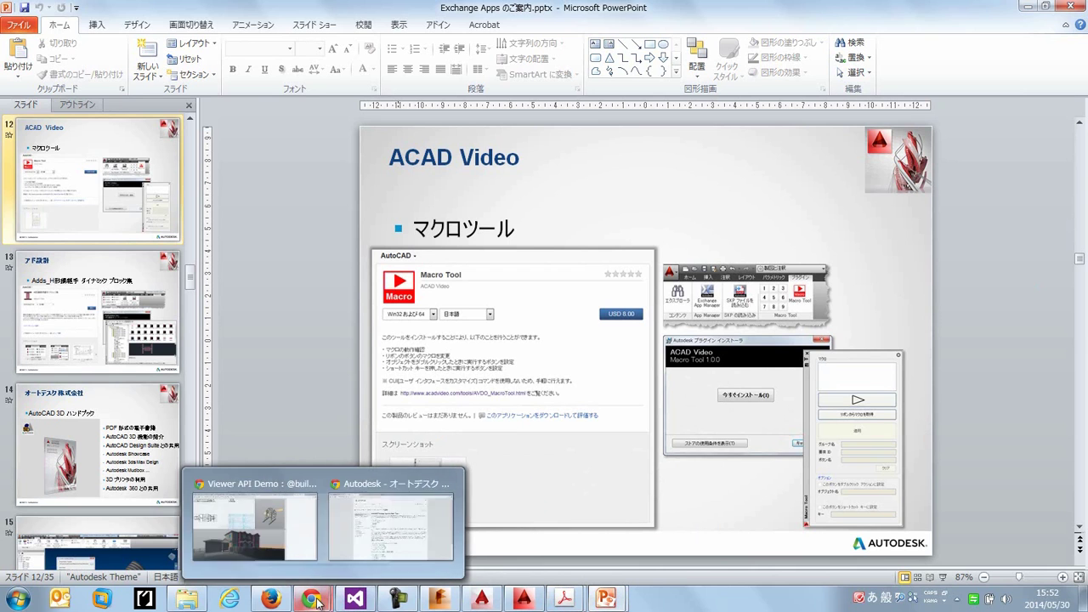
left_click(370, 554)
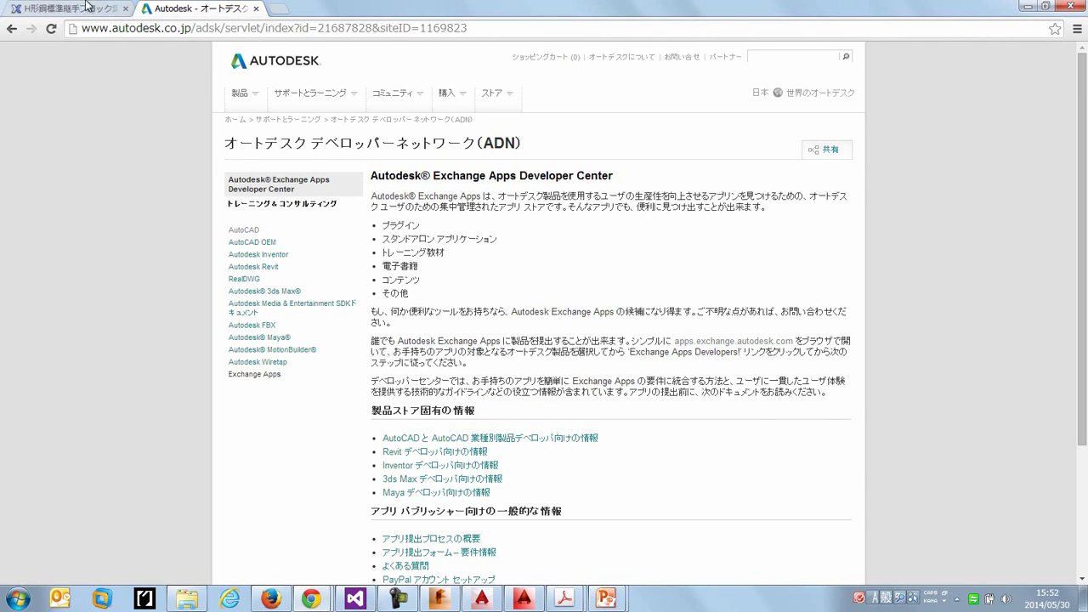
key("ctrl+shift+Tab")
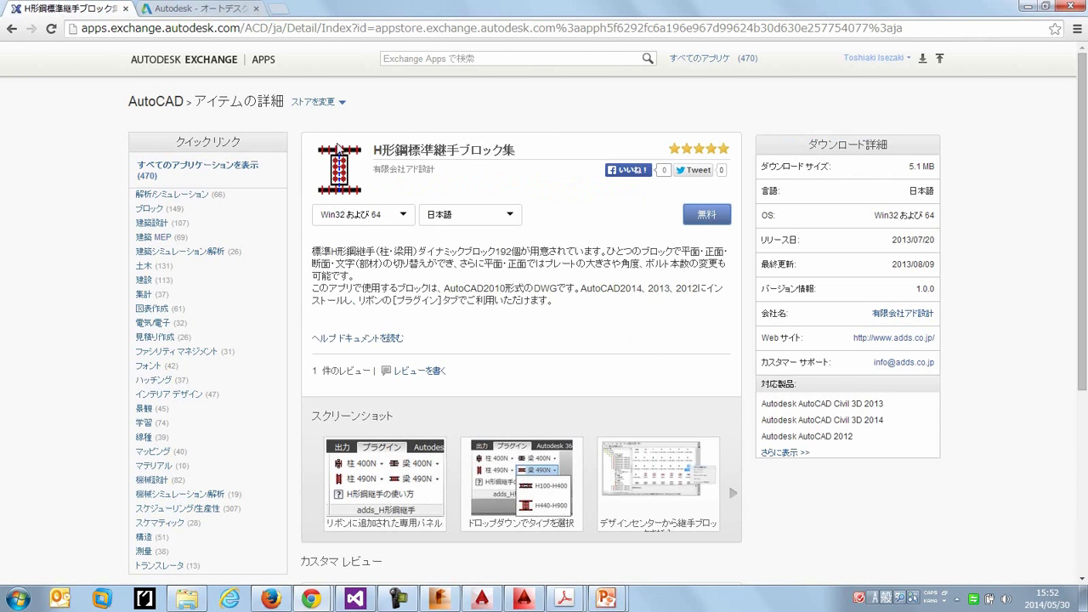
left_click(11, 29)
left_click(370, 378)
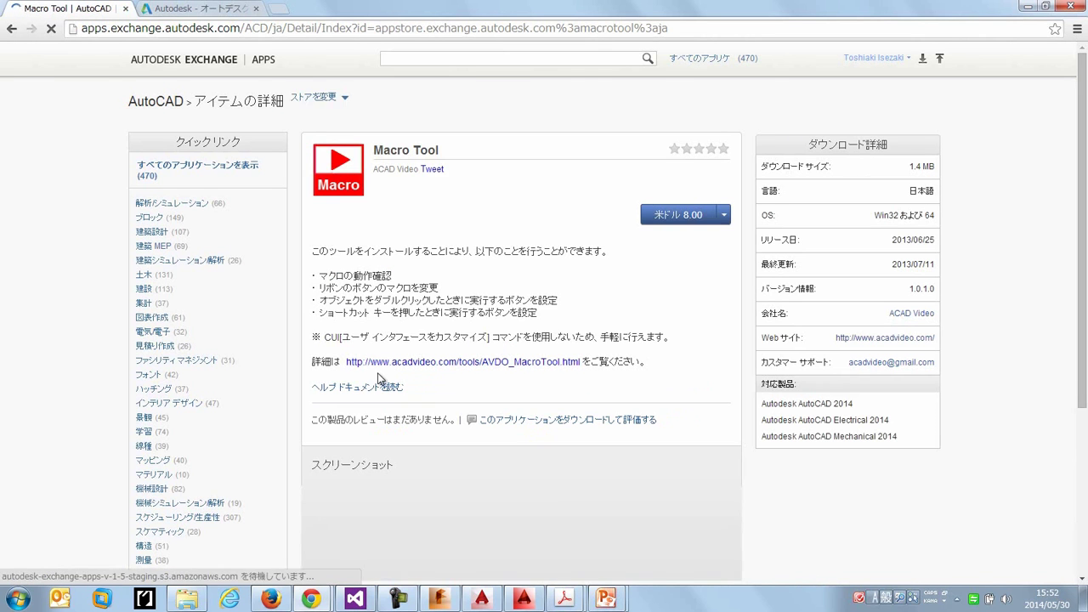
Step: Open the option to buy additional copies (さらにコピーを購入) of Macro Tool from its 8.00 USD price
left_click(725, 219)
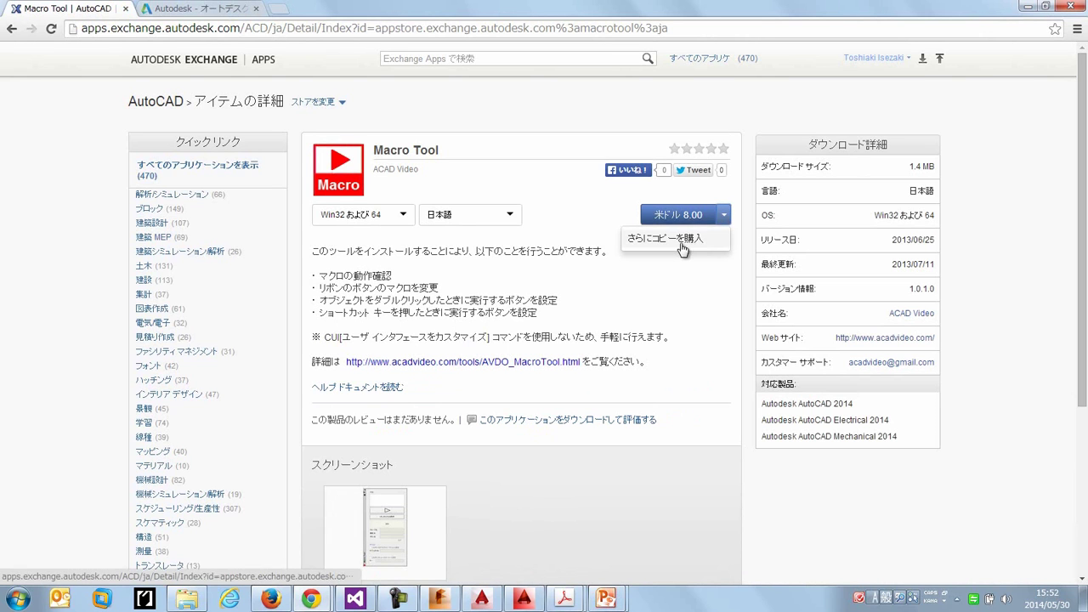
left_click(655, 213)
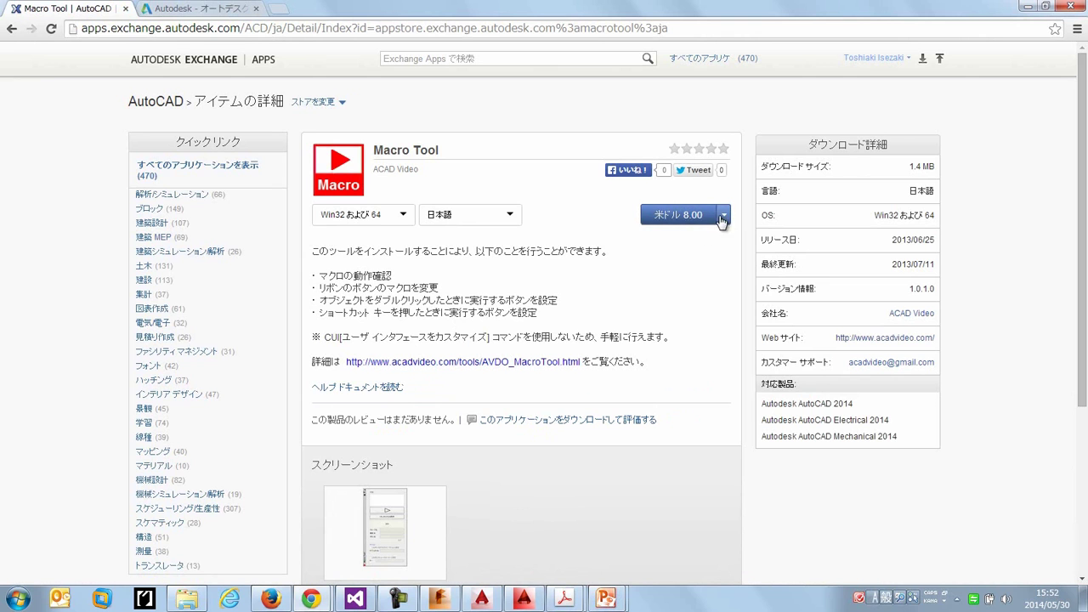
left_click(723, 215)
left_click(668, 239)
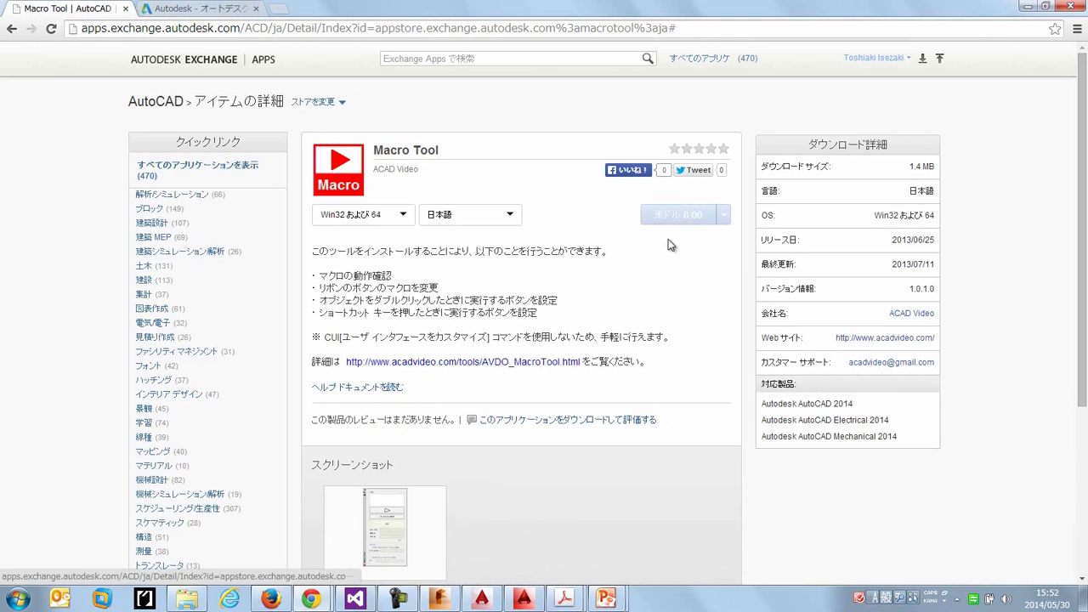
Step: Raise the purchase quantity for Macro Tool to 14 copies
left_click(477, 281)
left_click(477, 280)
left_click(477, 281)
left_click(477, 280)
left_click(477, 280)
left_click(477, 280)
left_click(476, 281)
left_click(477, 281)
left_click(476, 281)
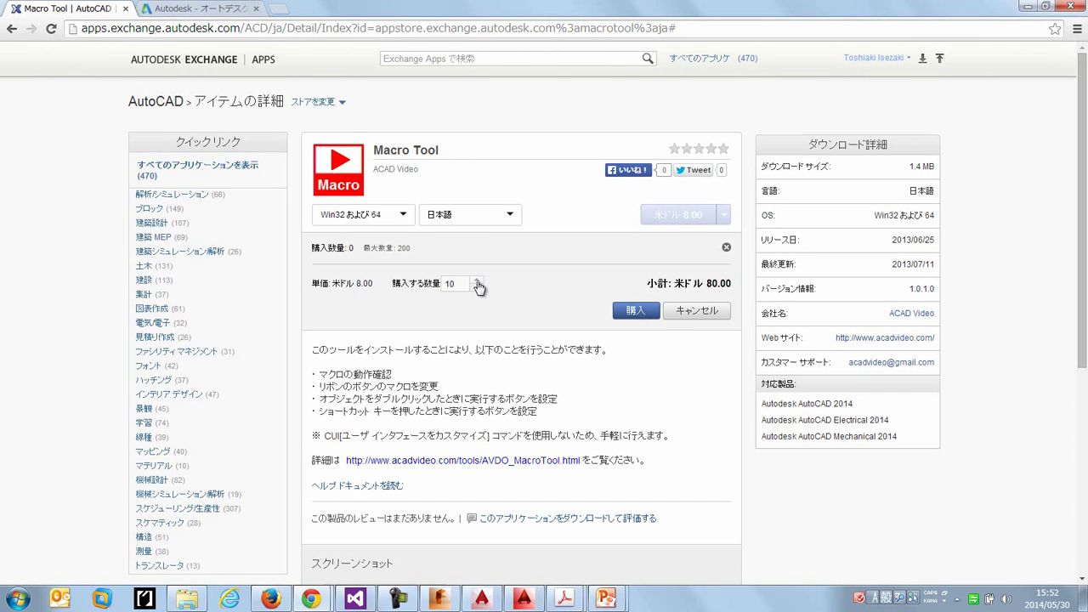
left_click(477, 281)
left_click(477, 281)
left_click(477, 281)
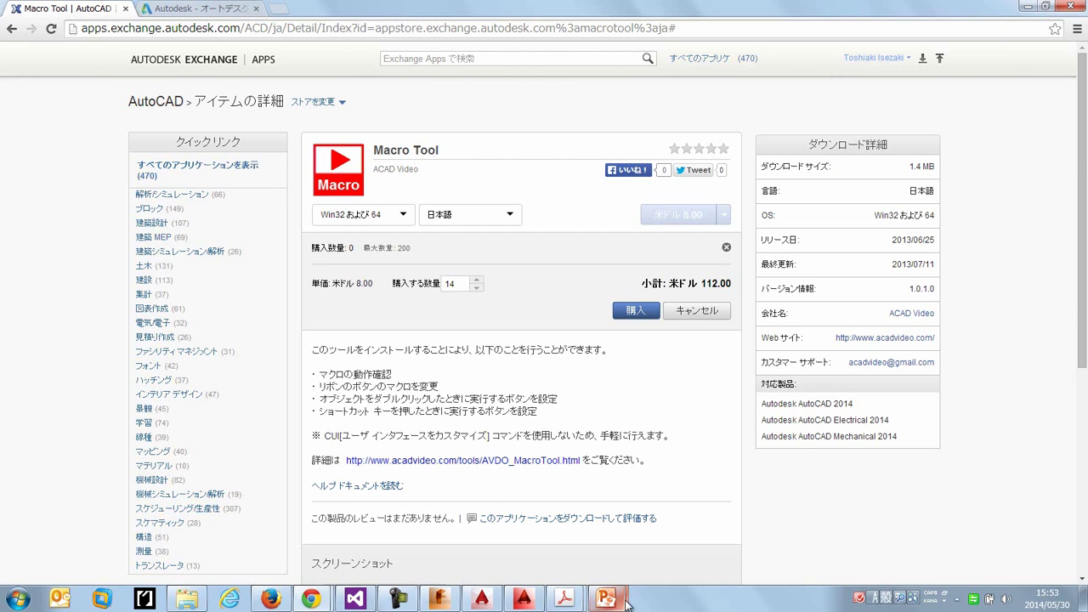
Step: Switch to the Exchange Apps のご案内 presentation in PowerPoint, show the アド設計 slide about the H形鋼継手 blocks full screen, and end the show
mouse_move(623, 602)
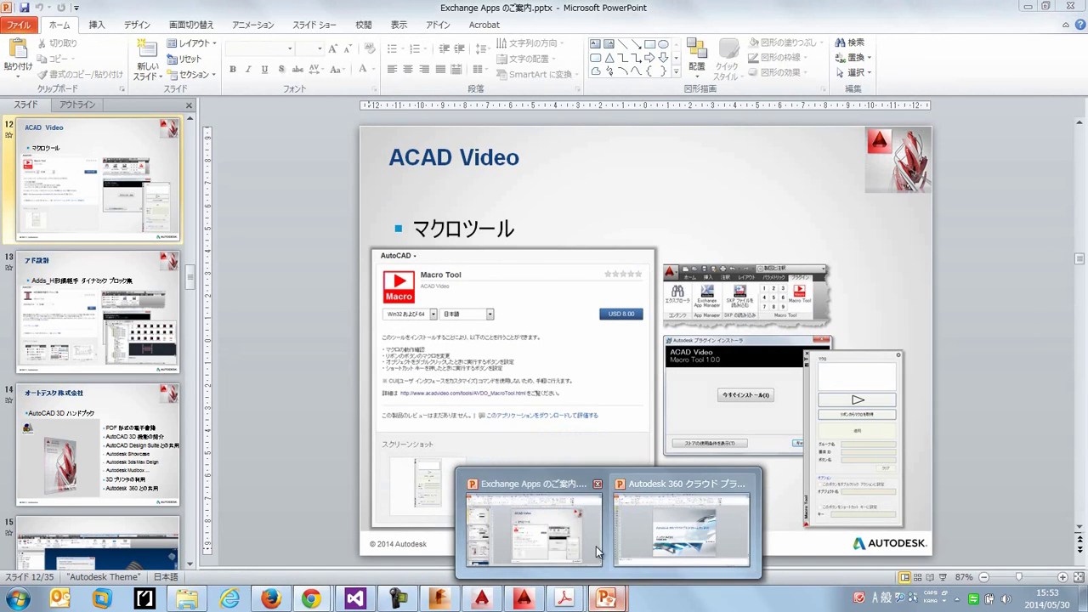
left_click(559, 544)
key("shift+F5")
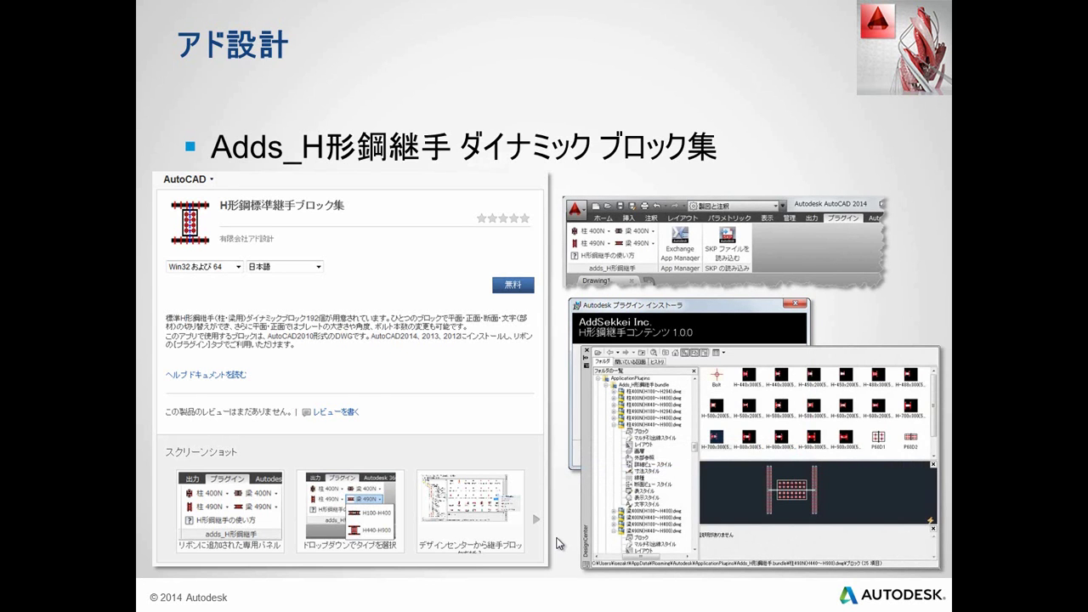
key("Escape")
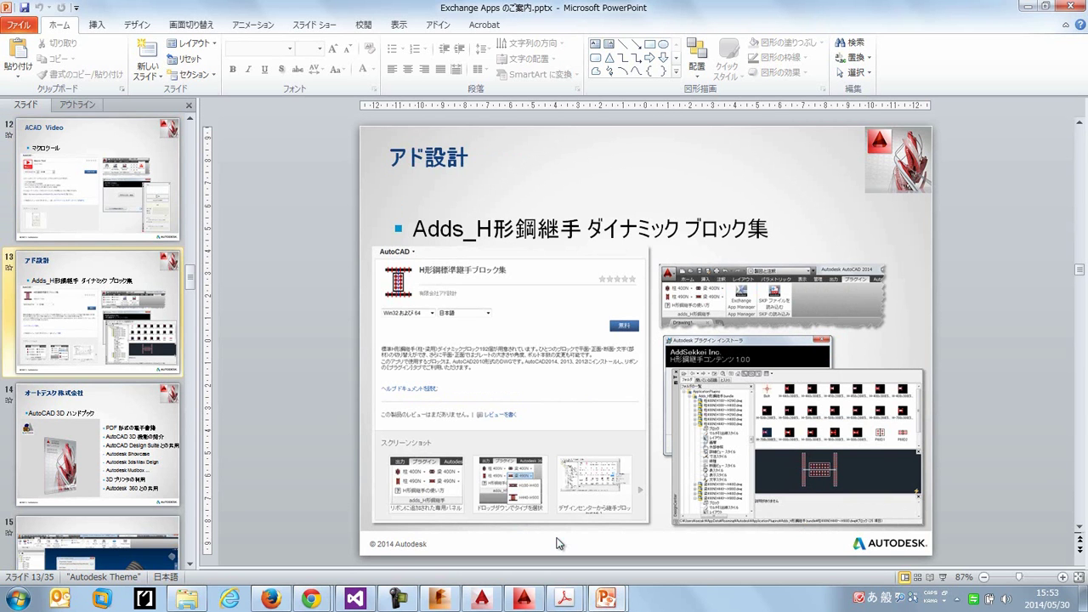
Step: Switch to AutoCAD and insert an H-588x300 joint block from the 梁 400N H440-H900 set of the H形鋼継手 plug-in into the empty drawing
left_click(522, 598)
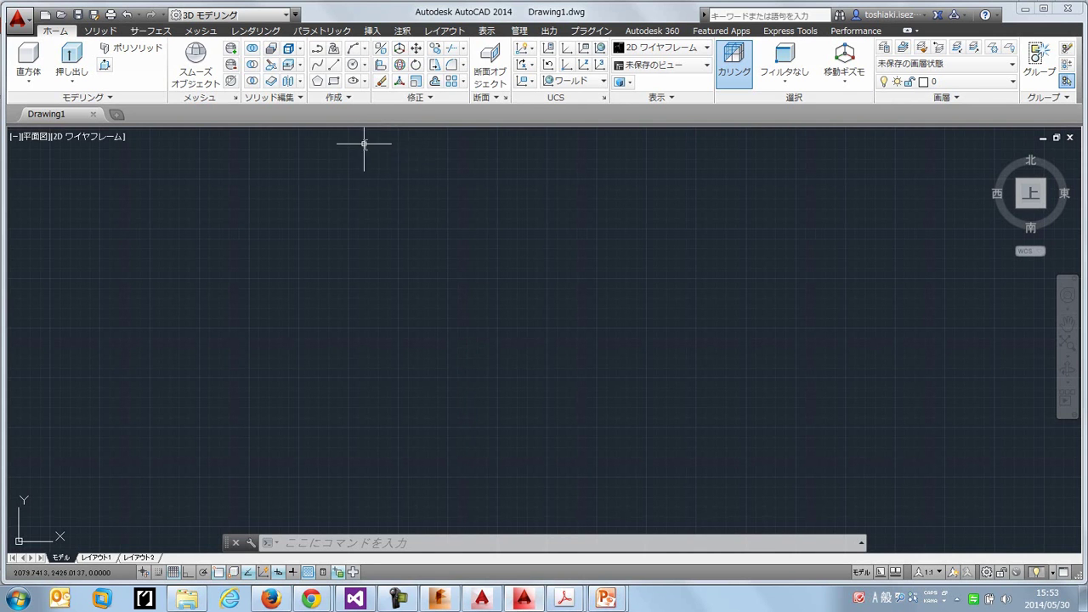
left_click(591, 30)
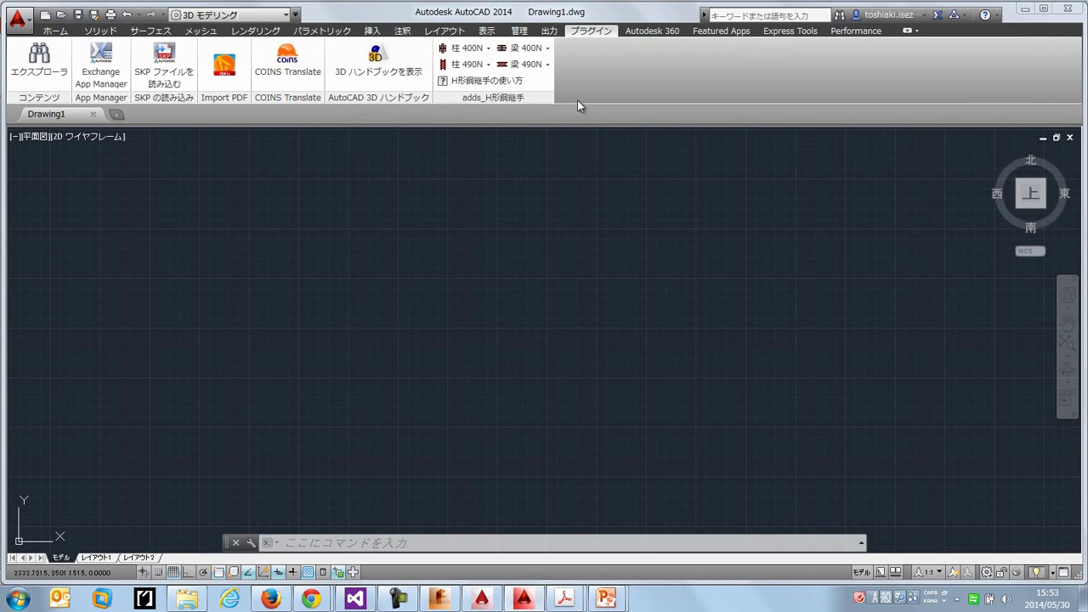
left_click(542, 51)
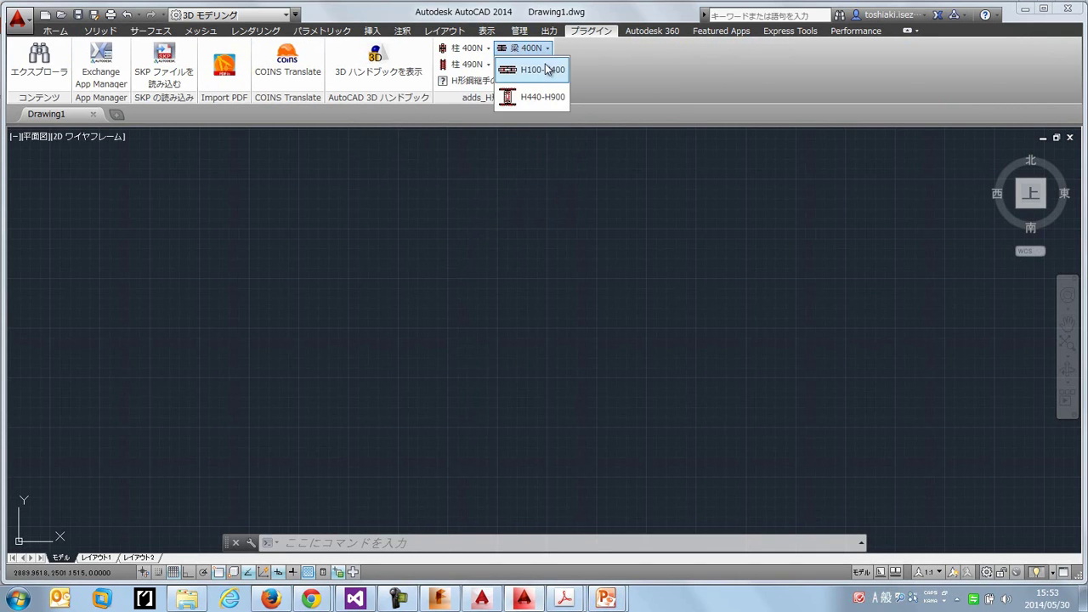
left_click(514, 98)
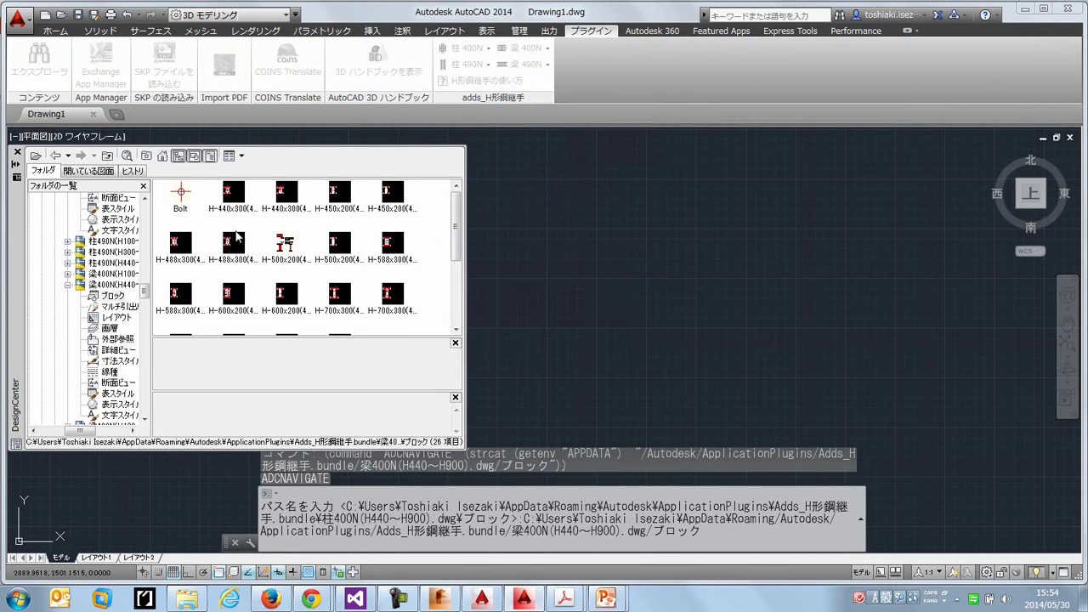
left_click_drag(393, 241, 609, 274)
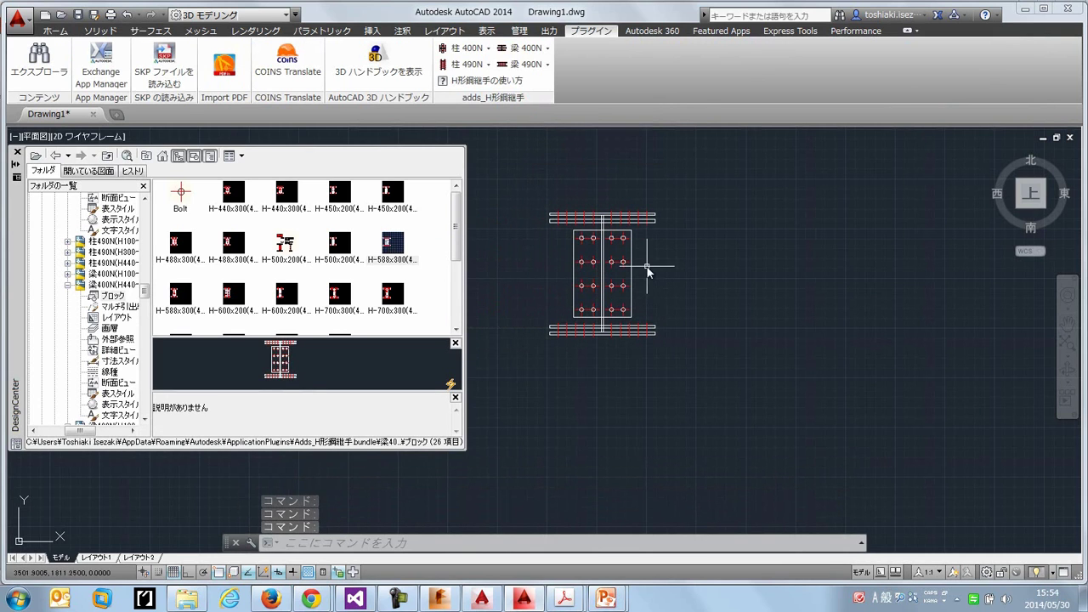
Step: Change the inserted joint block's visibility state to 平面, 断面 and finally 文字, and deselect it
left_click(634, 247)
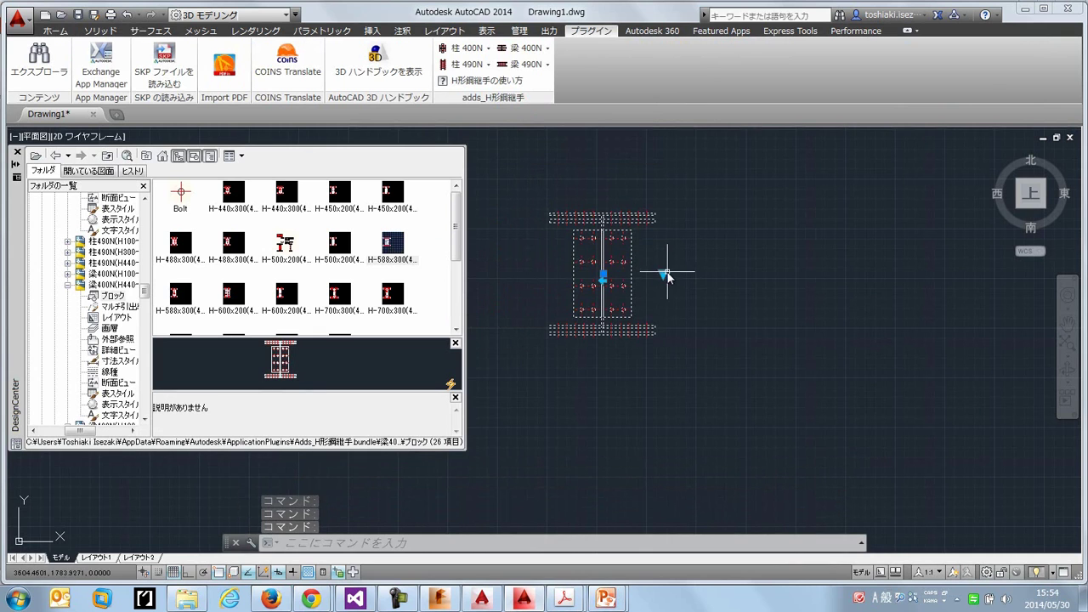
left_click(662, 273)
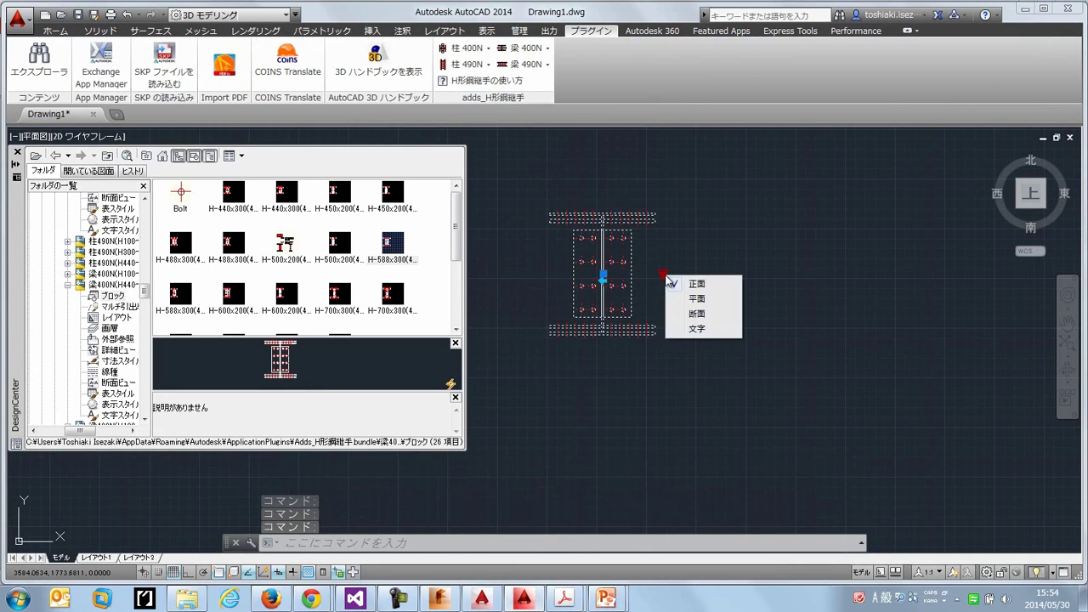
left_click(702, 304)
left_click(662, 274)
left_click(678, 315)
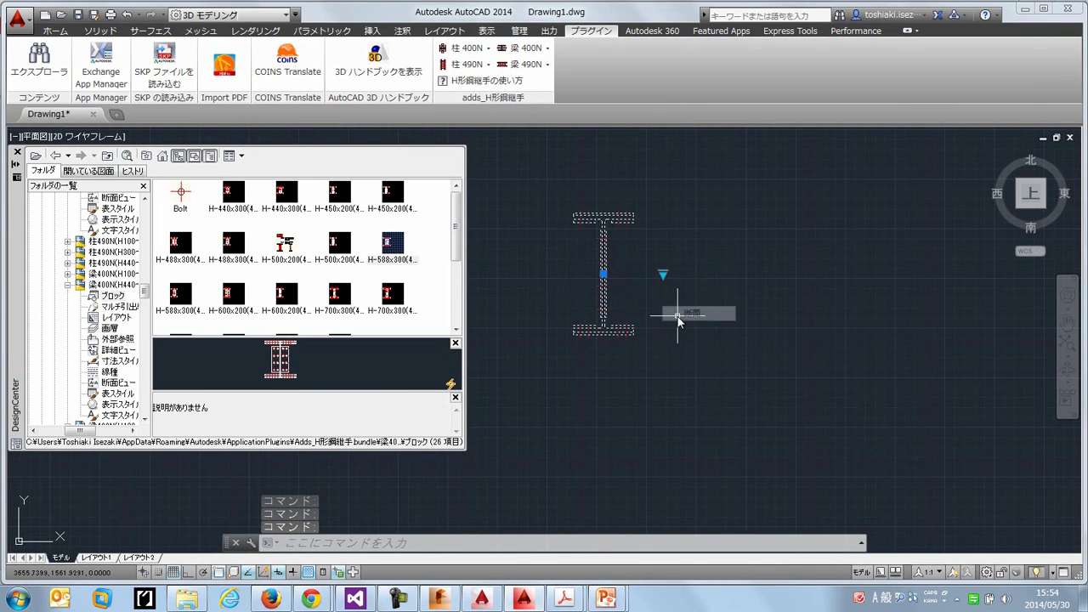
left_click(662, 273)
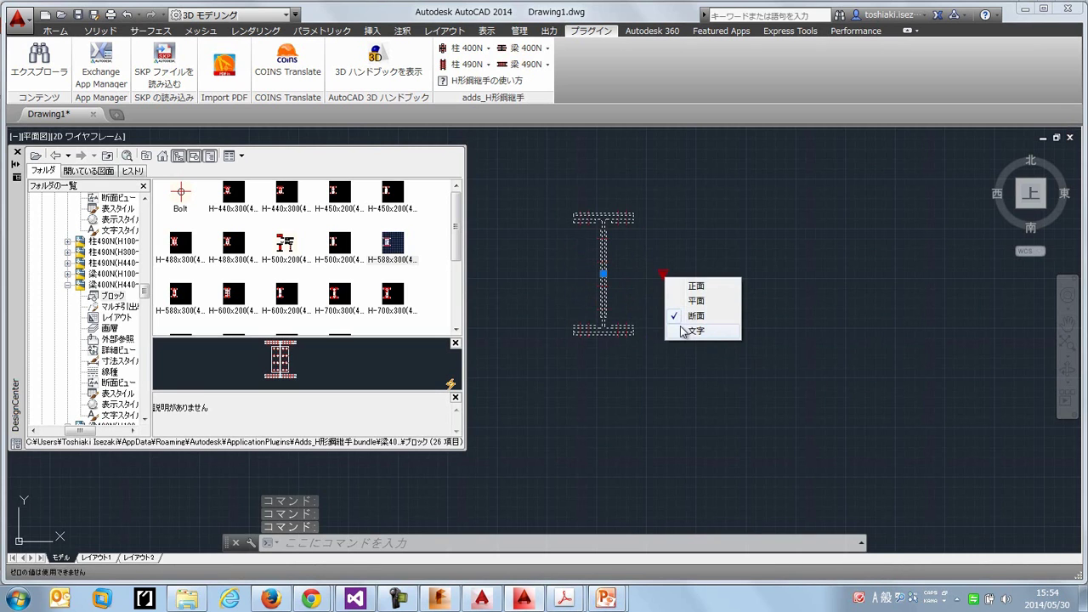
left_click(684, 330)
key("Escape")
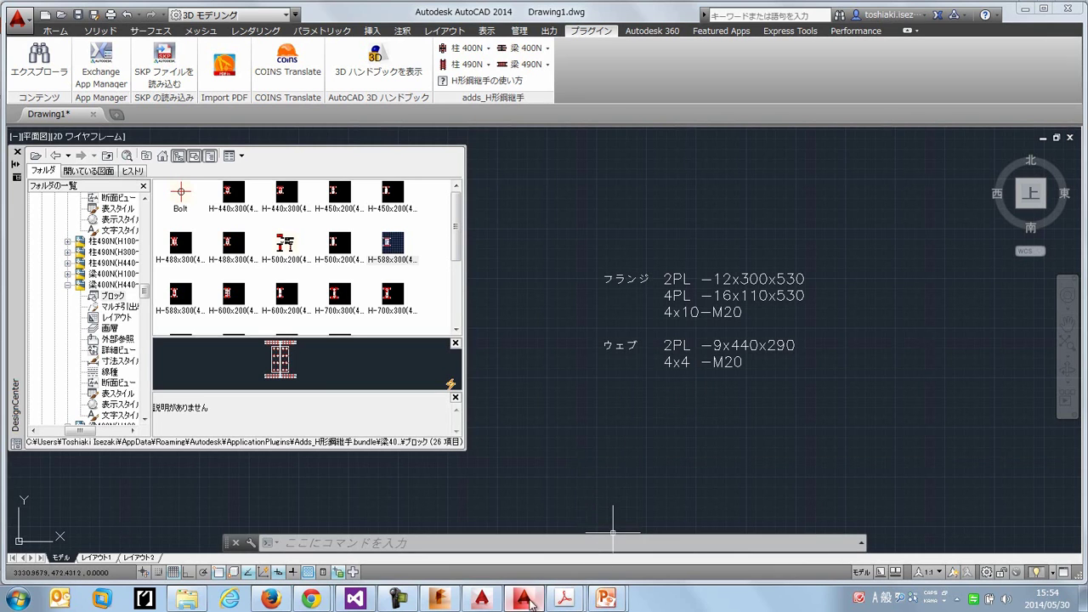
Step: Return to the Exchange Apps のご案内 presentation in PowerPoint, resume the show up to the AutoCAD 3D ハンドブック slide, and end it
mouse_move(565, 600)
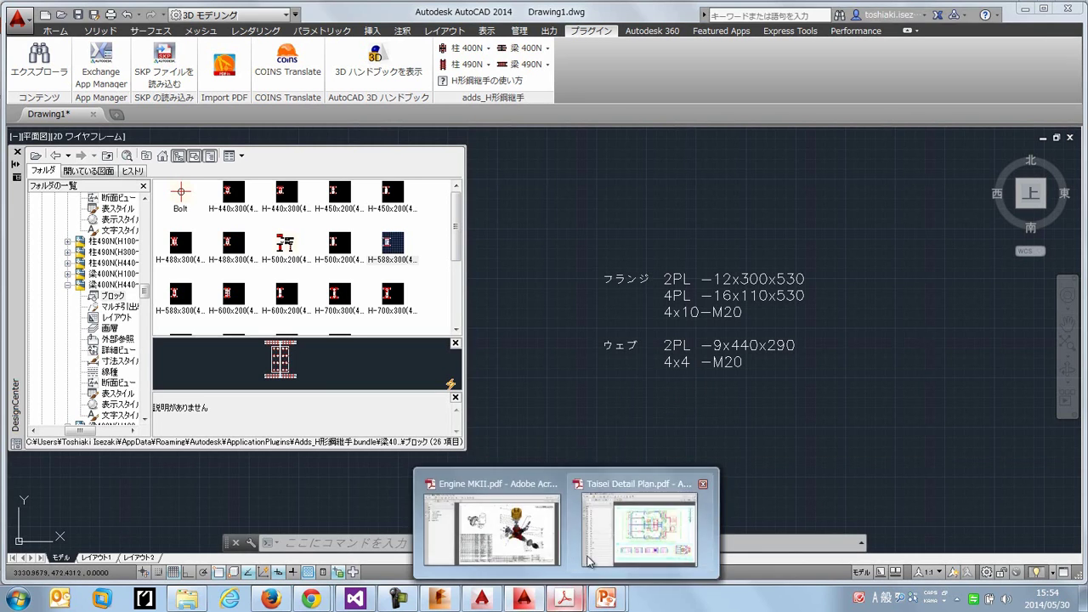
left_click(639, 531)
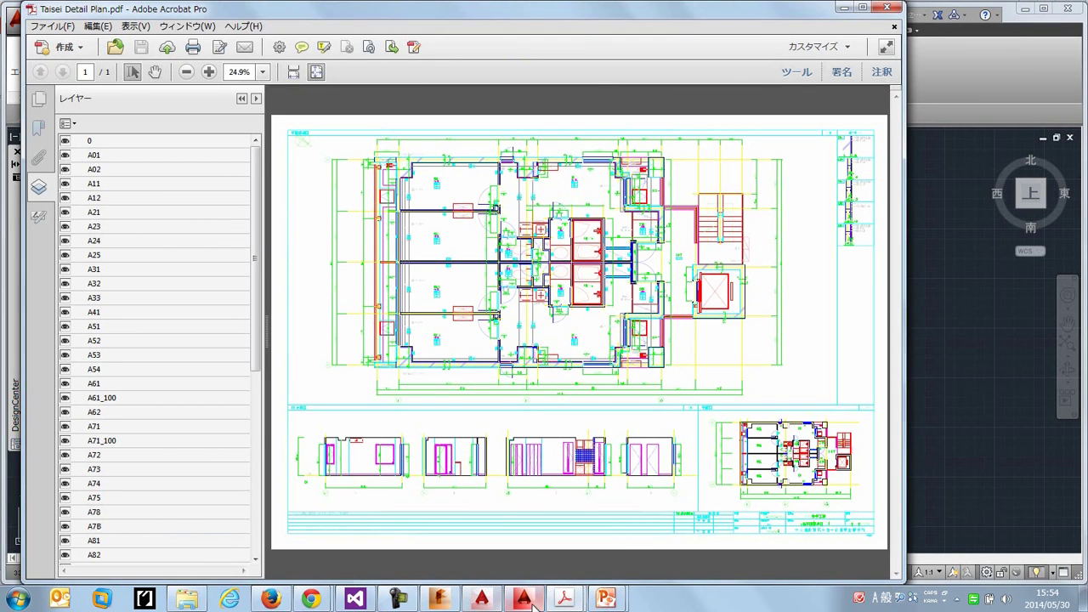
mouse_move(606, 600)
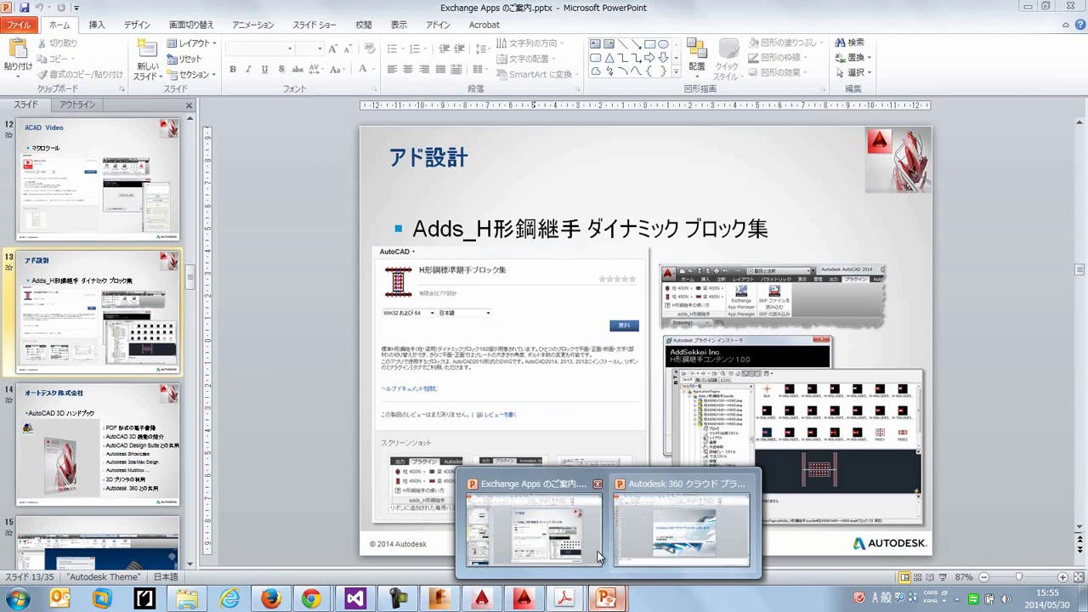
left_click(597, 554)
key("shift+F5")
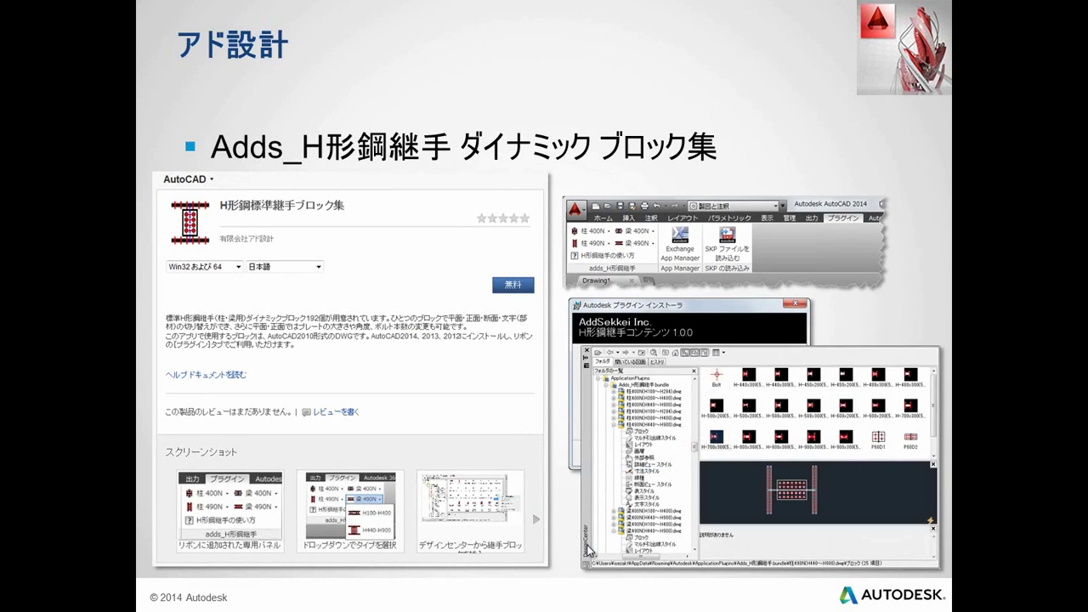
left_click(587, 550)
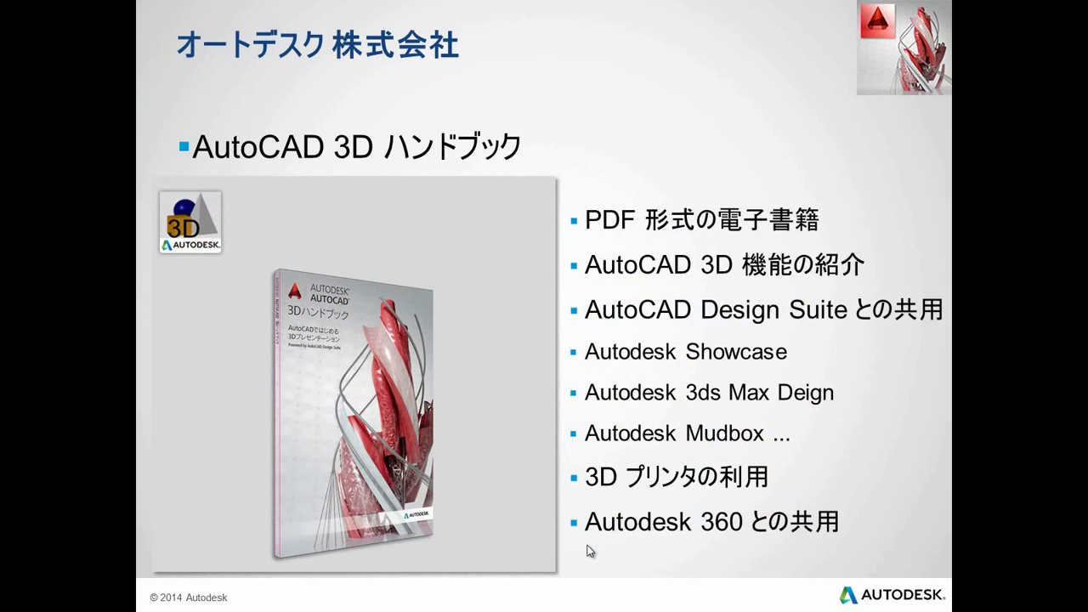
key("Escape")
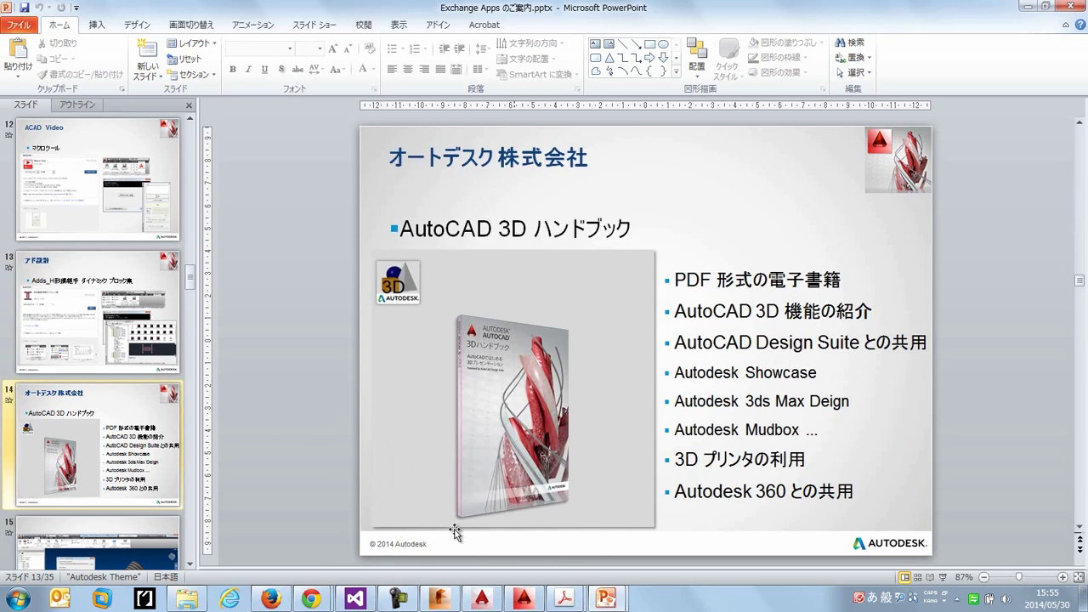
Step: Switch to AutoCAD, display the 3D ハンドブック through its plug-in, and skim from the cover to the table of contents and back
left_click(523, 599)
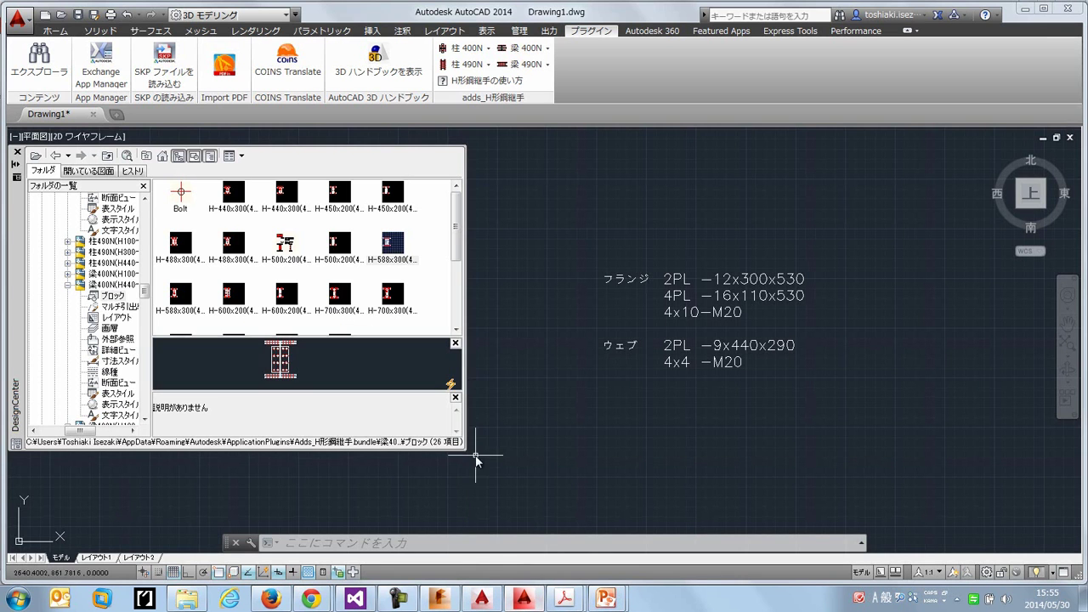
left_click(389, 73)
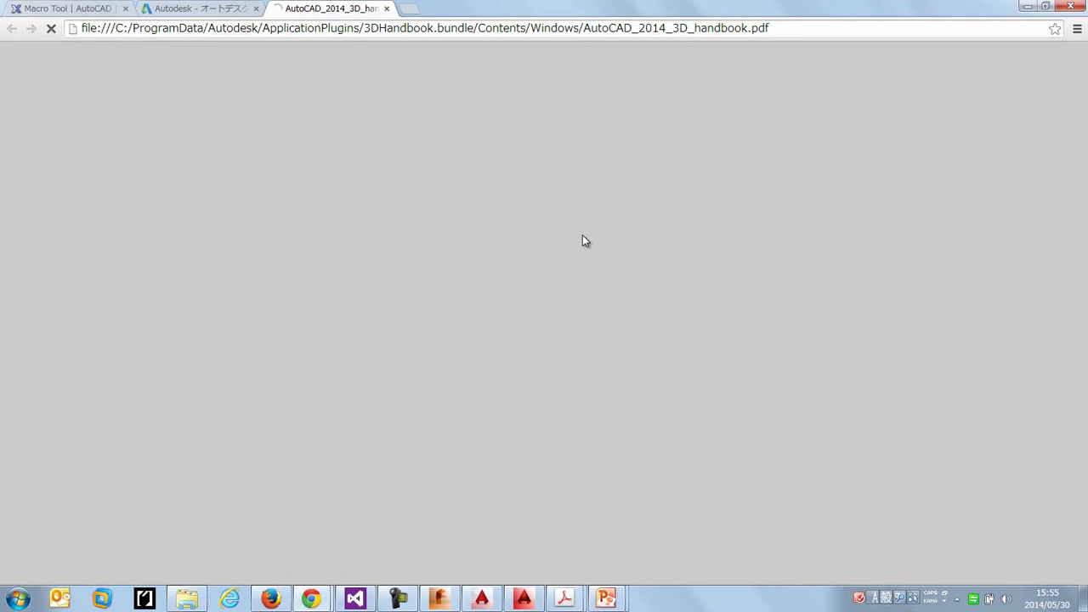
scroll(594, 273, "down", 2)
scroll(593, 280, "down", 10)
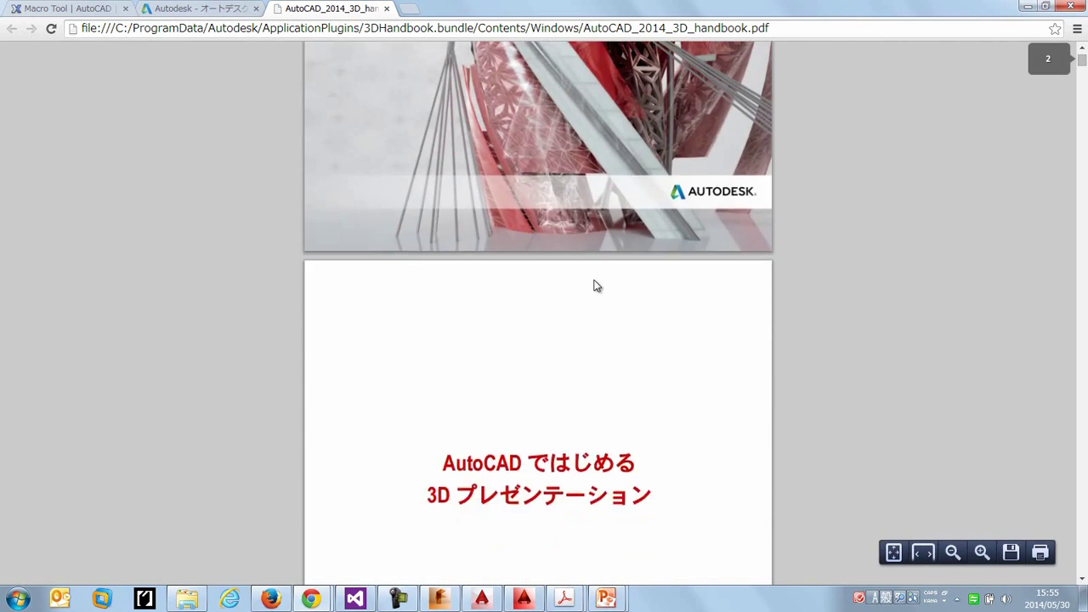
scroll(583, 313, "down", 6)
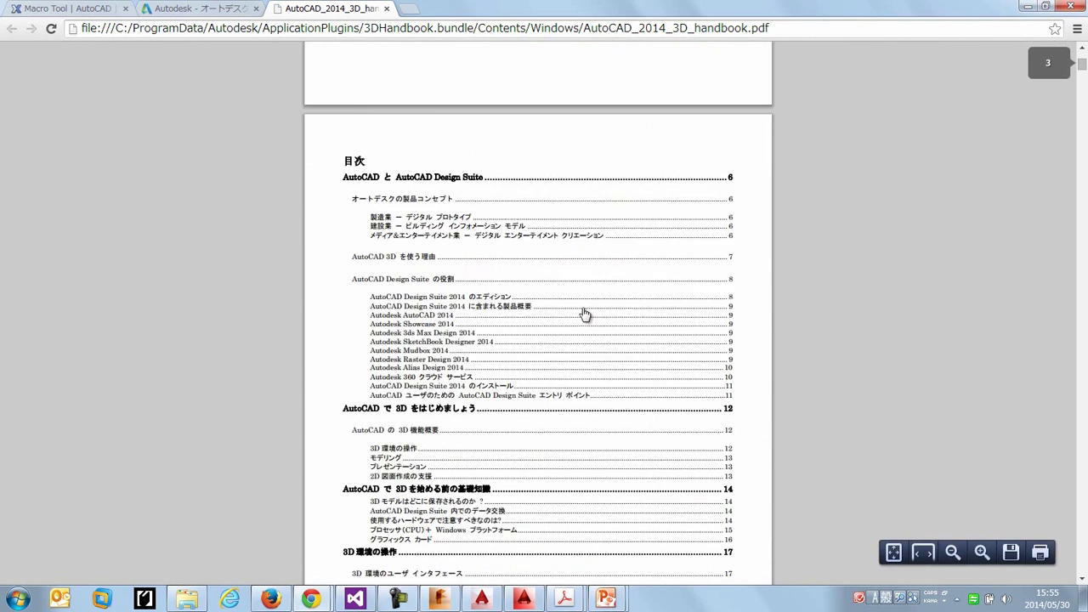
scroll(583, 313, "up", 4)
scroll(587, 292, "up", 15)
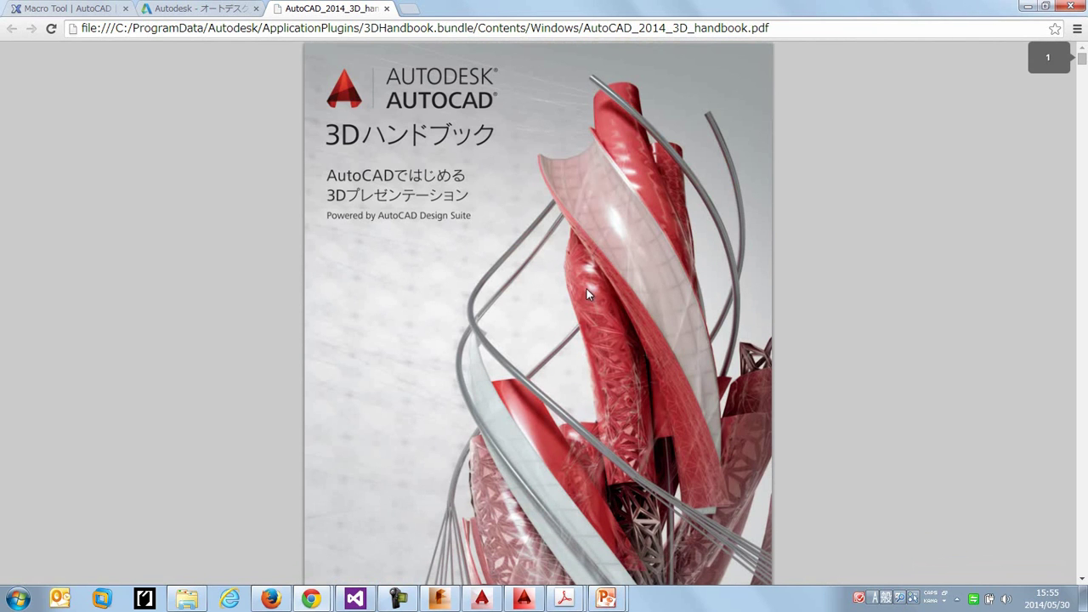
Step: Skim the 3D ハンドブック PDF from its cover to the table of contents and put the browser window away
scroll(590, 283, "down", 1)
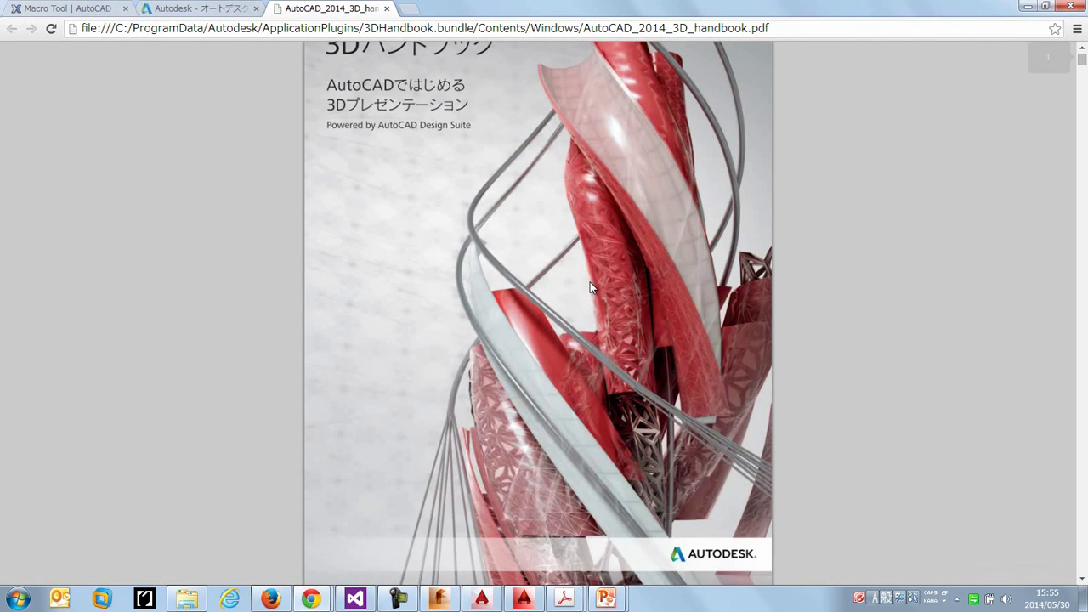
scroll(587, 276, "down", 5)
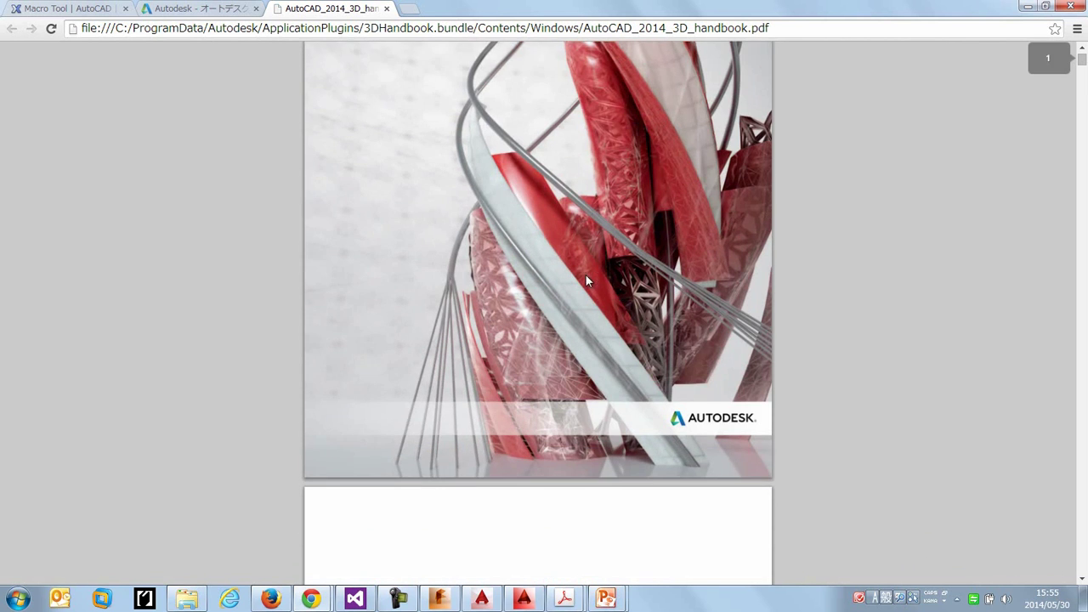
scroll(581, 282, "down", 7)
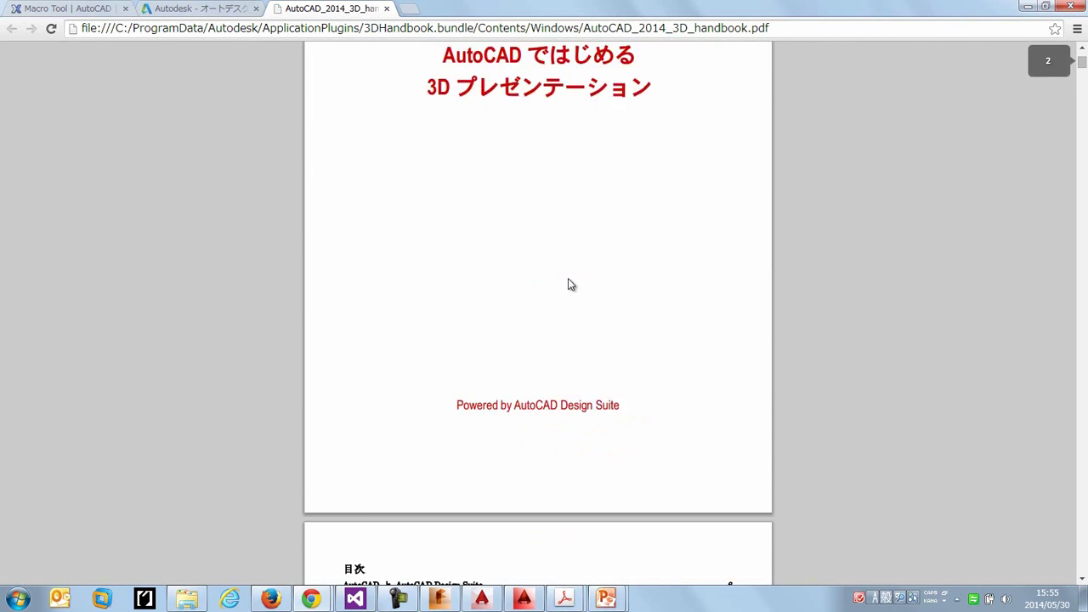
left_click(1027, 6)
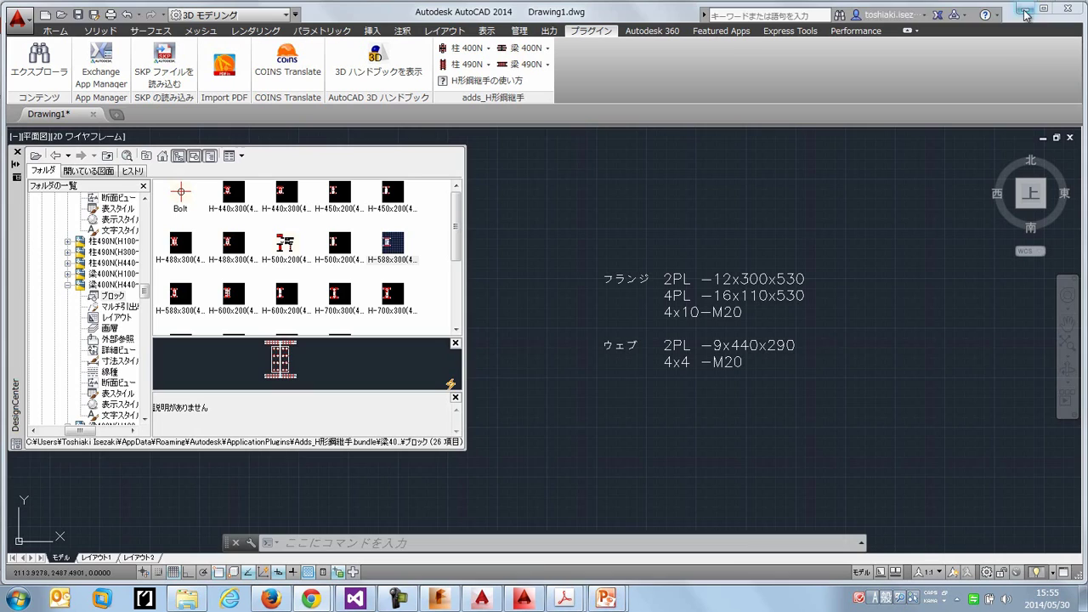
Step: Return to the Exchange Apps のご案内 presentation in PowerPoint, resume the show up to the slide about selecting a PDF file for import, and end it
left_click(494, 526)
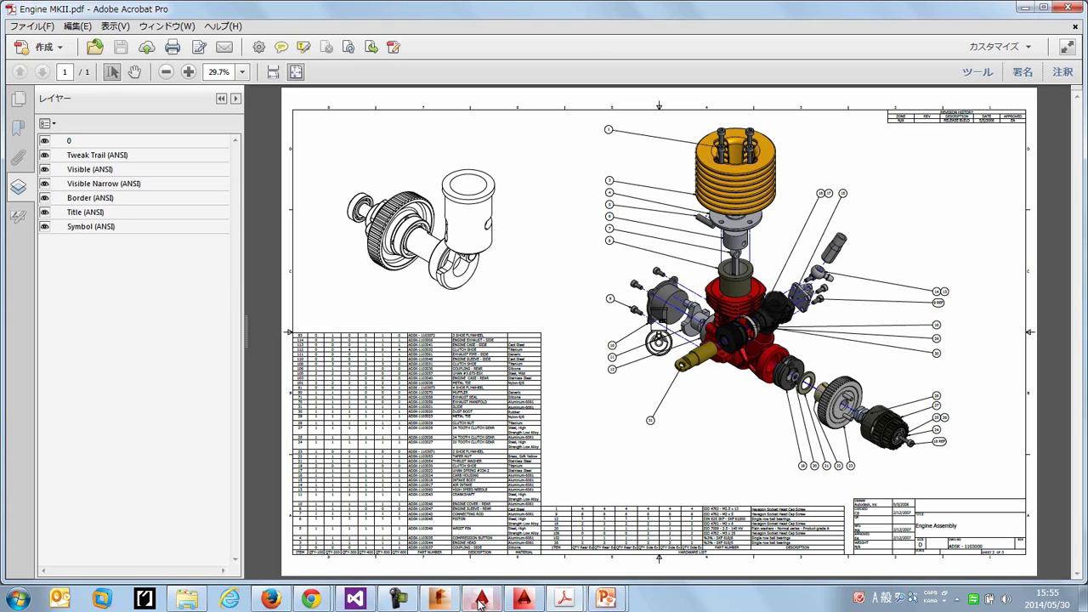
mouse_move(602, 600)
left_click(551, 557)
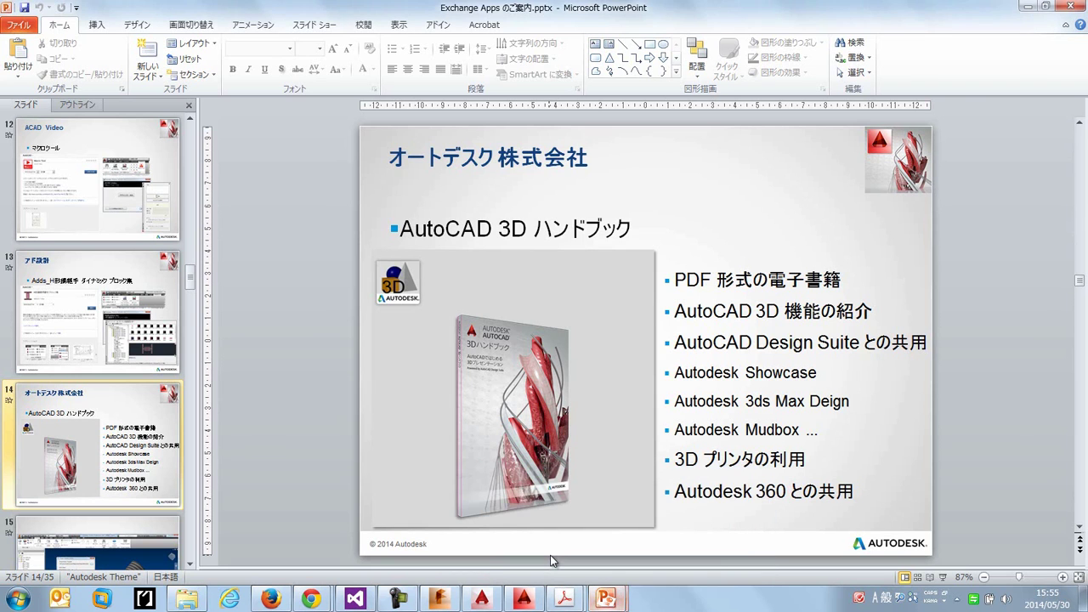
key("F5")
left_click(551, 556)
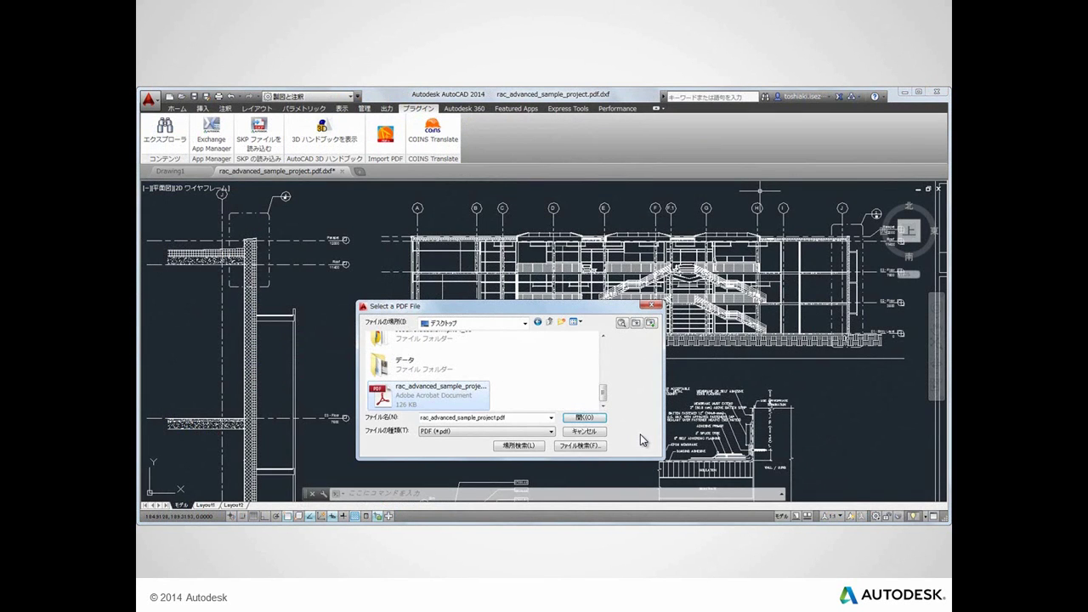
key("Escape")
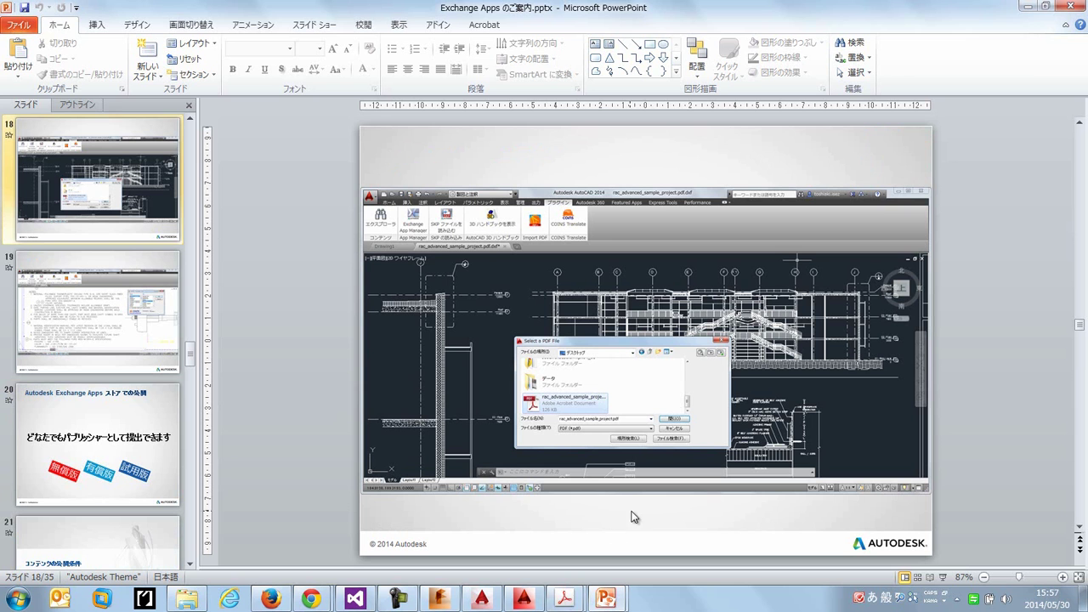
Step: Switch to Acrobat and view the source drawings Engine MKII.pdf and Taisei Detail Plan.pdf
mouse_move(564, 598)
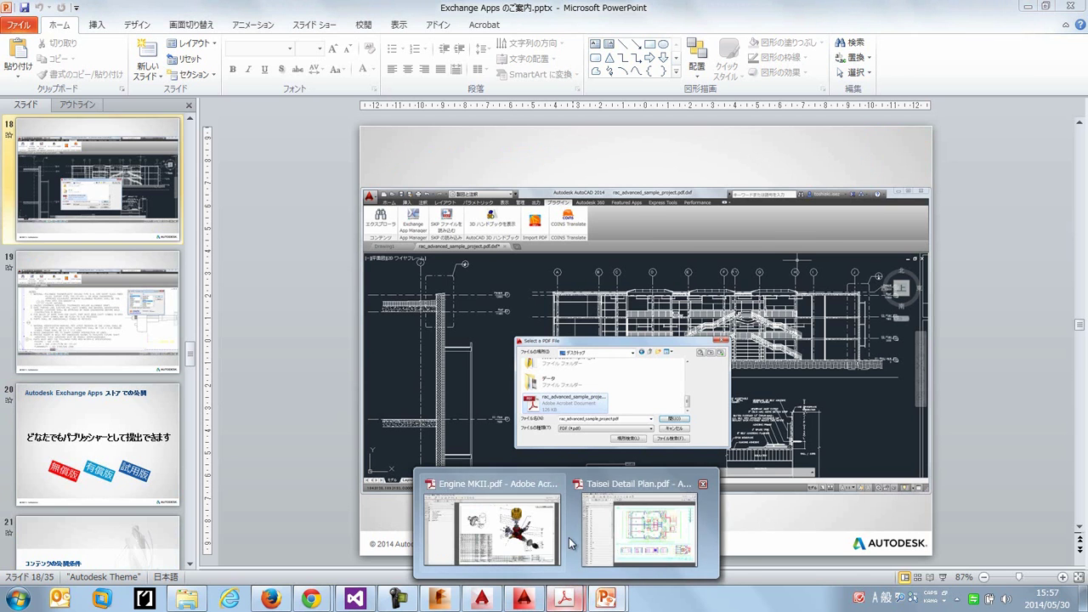
left_click(544, 522)
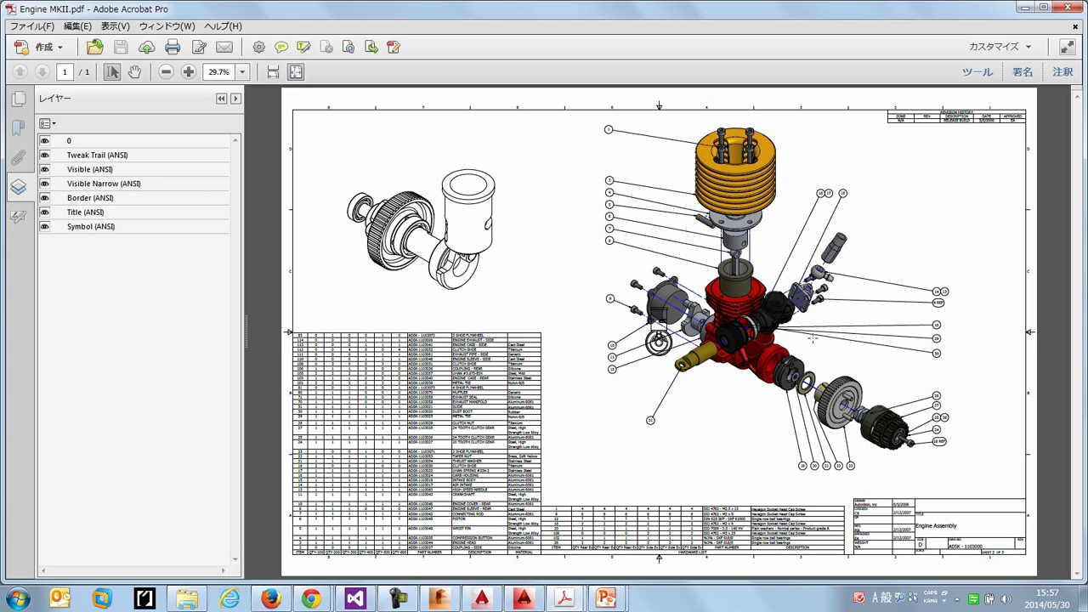
left_click(563, 599)
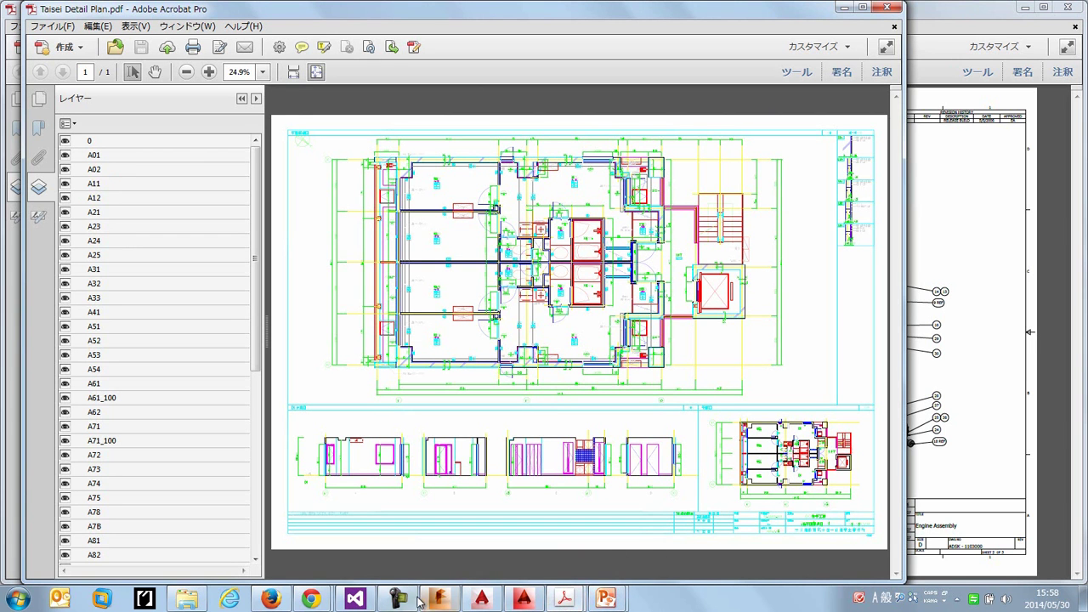
Step: Switch to AutoCAD, close the DesignCenter palette and create a new empty drawing
left_click(523, 599)
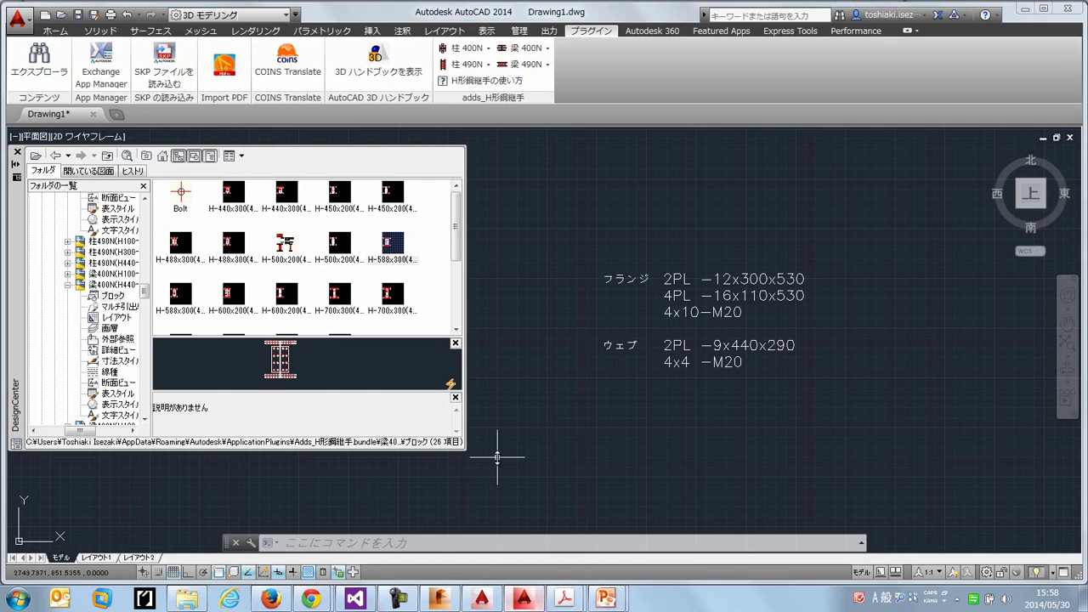
left_click(17, 151)
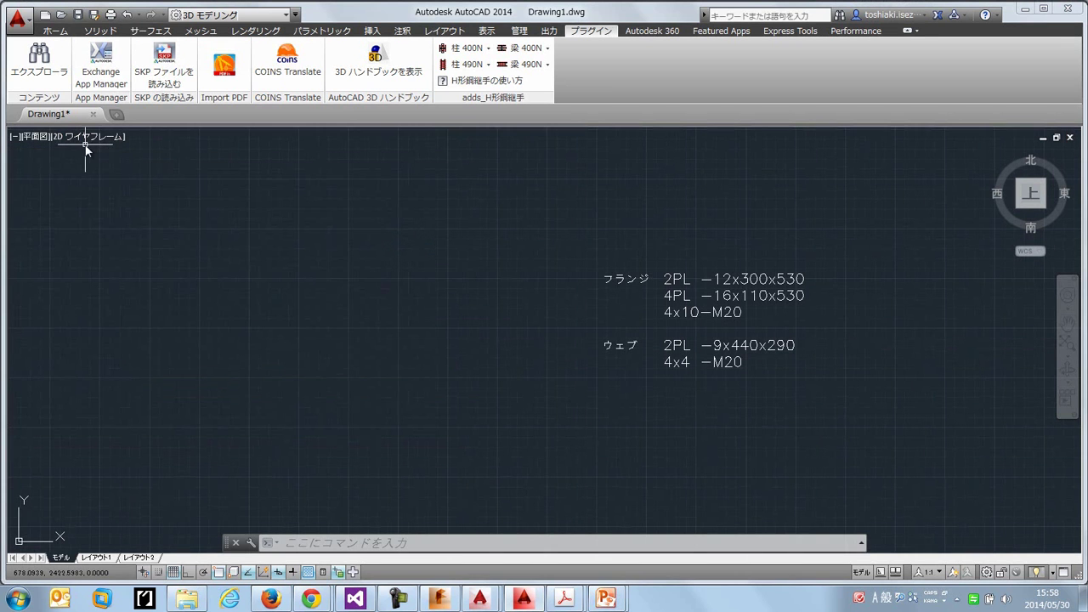
key("ctrl+n")
key("Return")
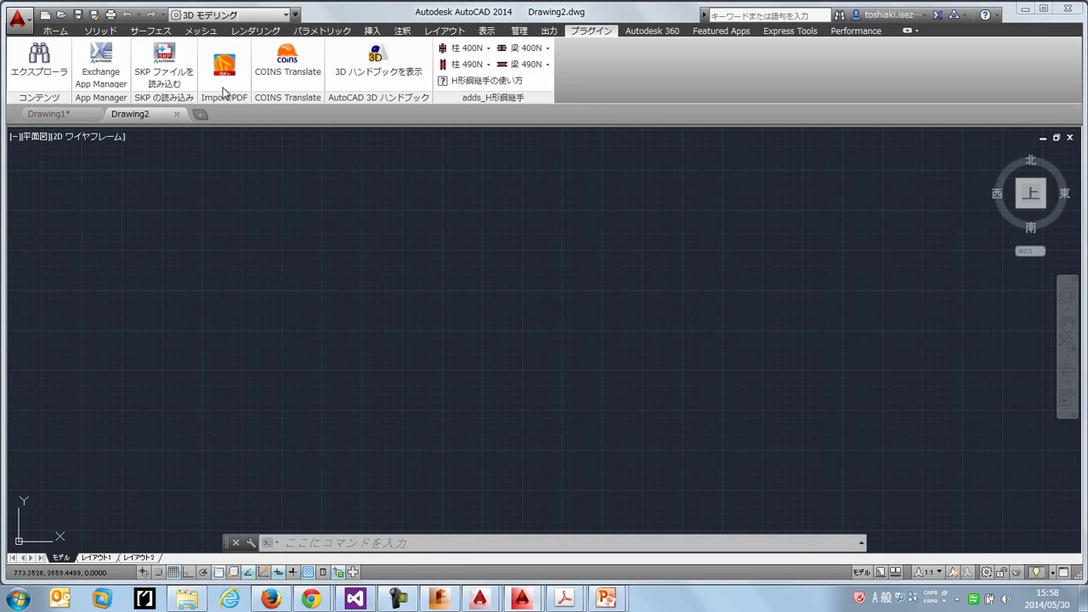
Step: Convert Engine MKII.pdf from the desktop's AutoCAD 2015 カスタマイズ移植＆クラウドセミナー folder into a drawing with the Import PDF plug-in
left_click(224, 69)
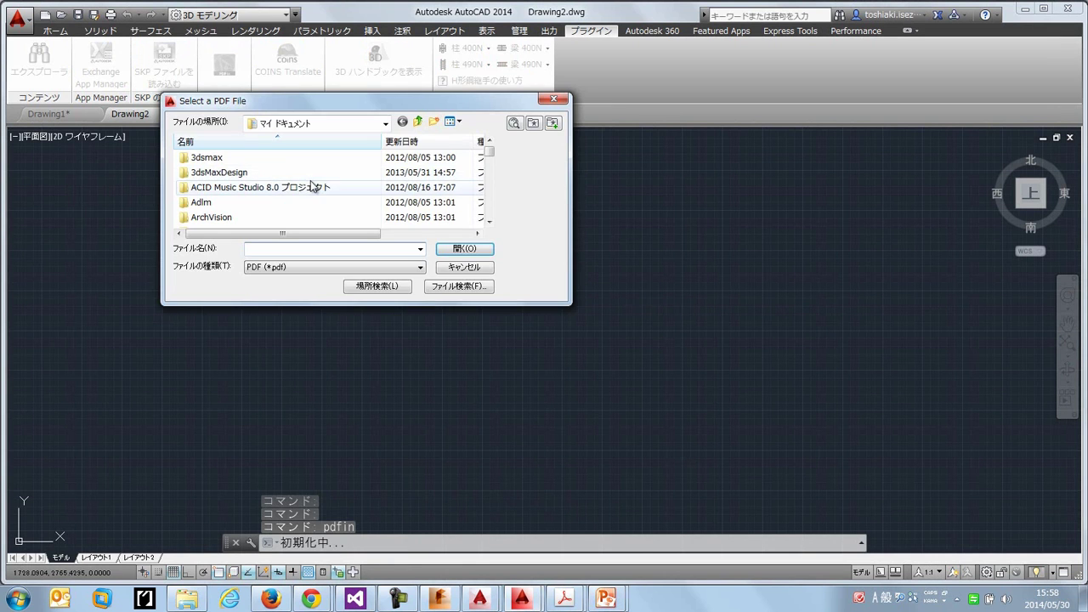
left_click(384, 123)
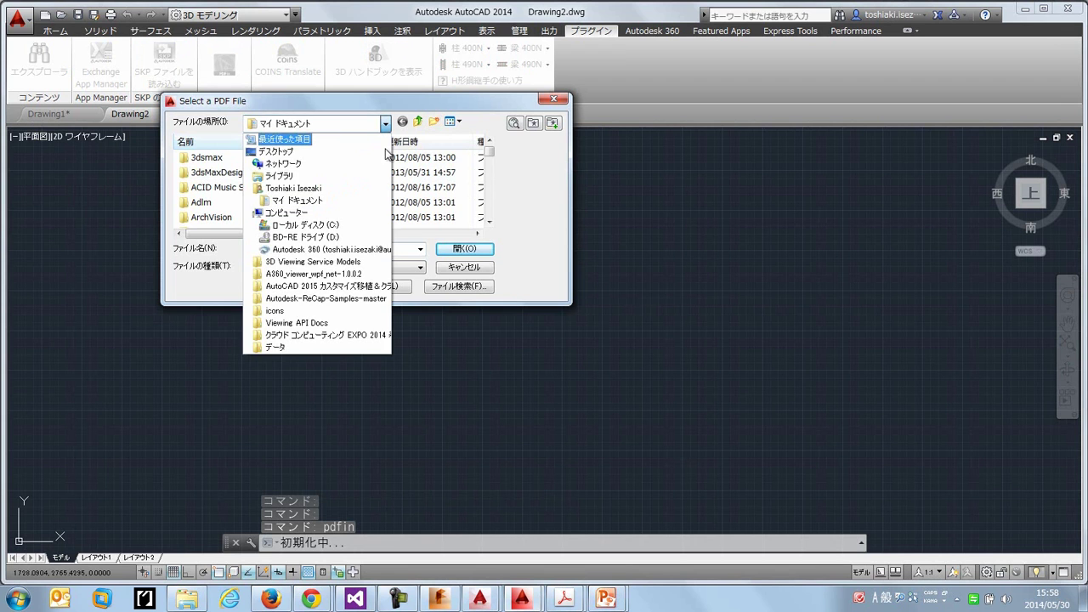
left_click(349, 158)
left_click_drag(489, 146, 488, 189)
double_click(321, 188)
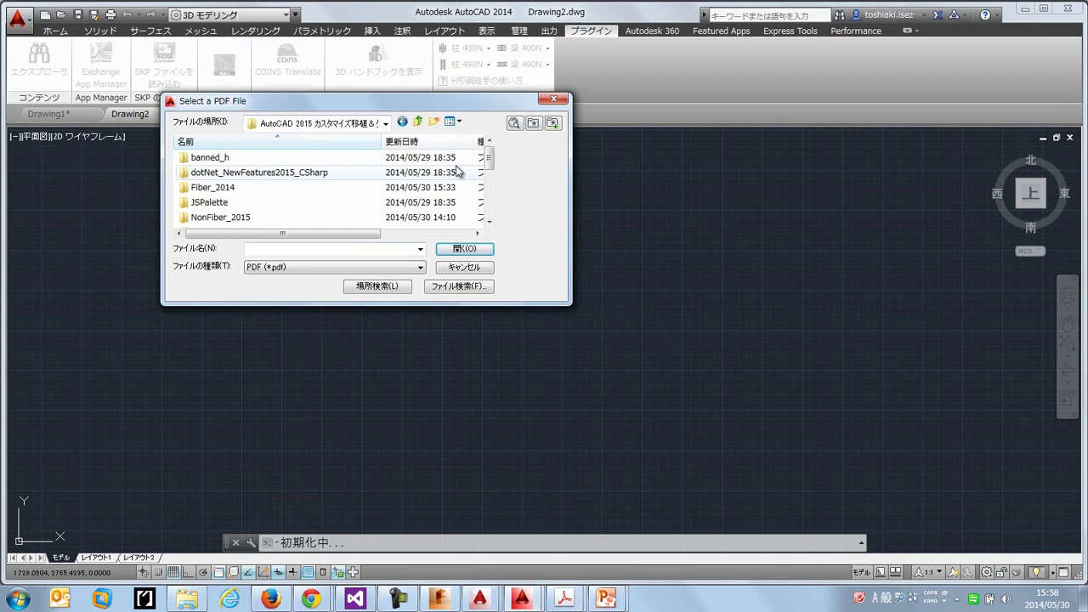
left_click_drag(489, 189, 488, 195)
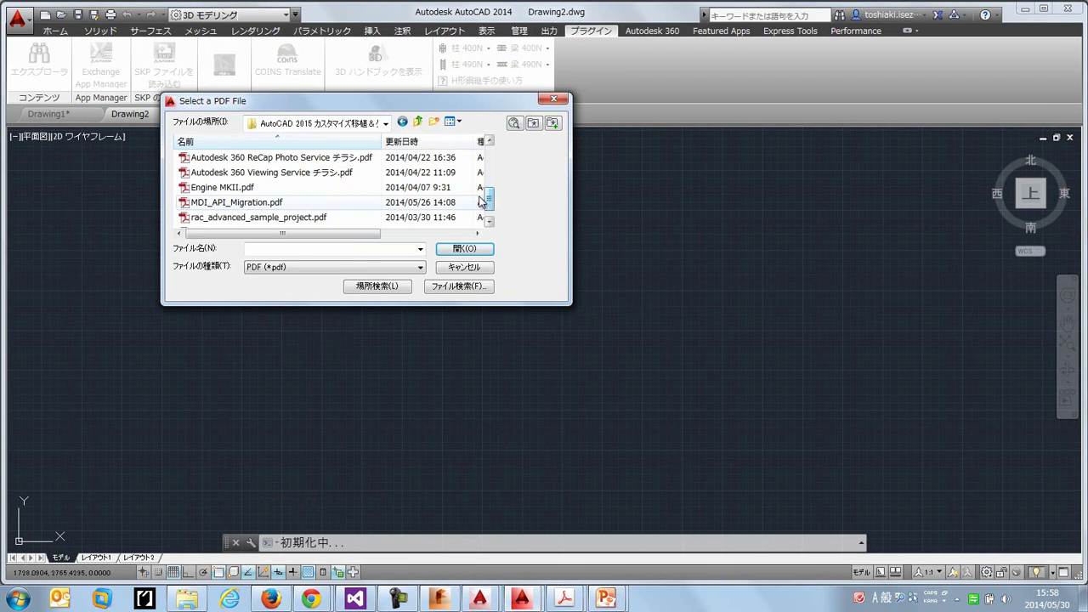
left_click(248, 191)
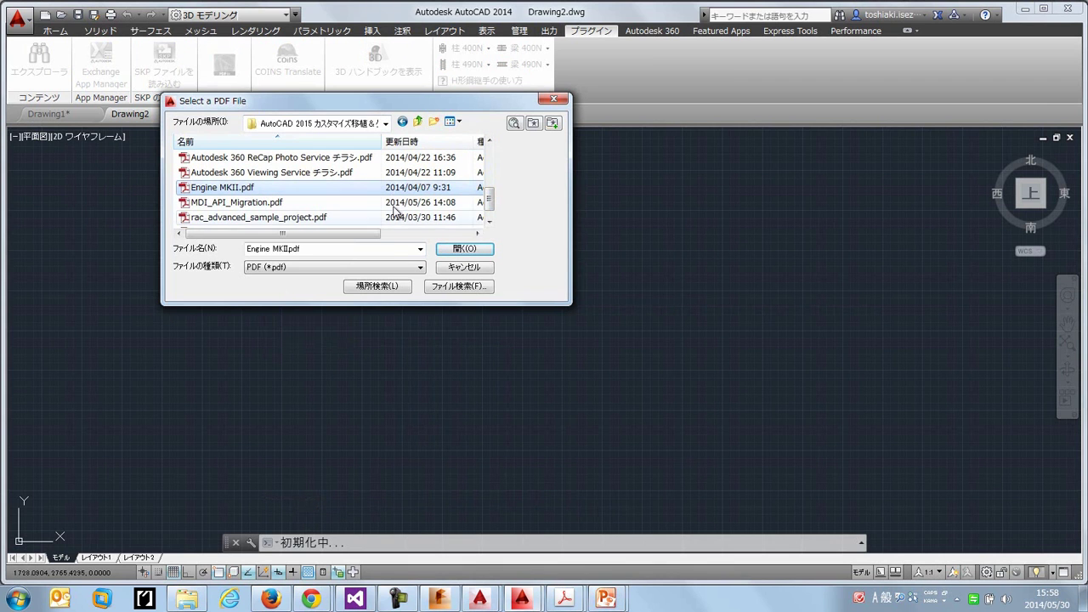
left_click(464, 250)
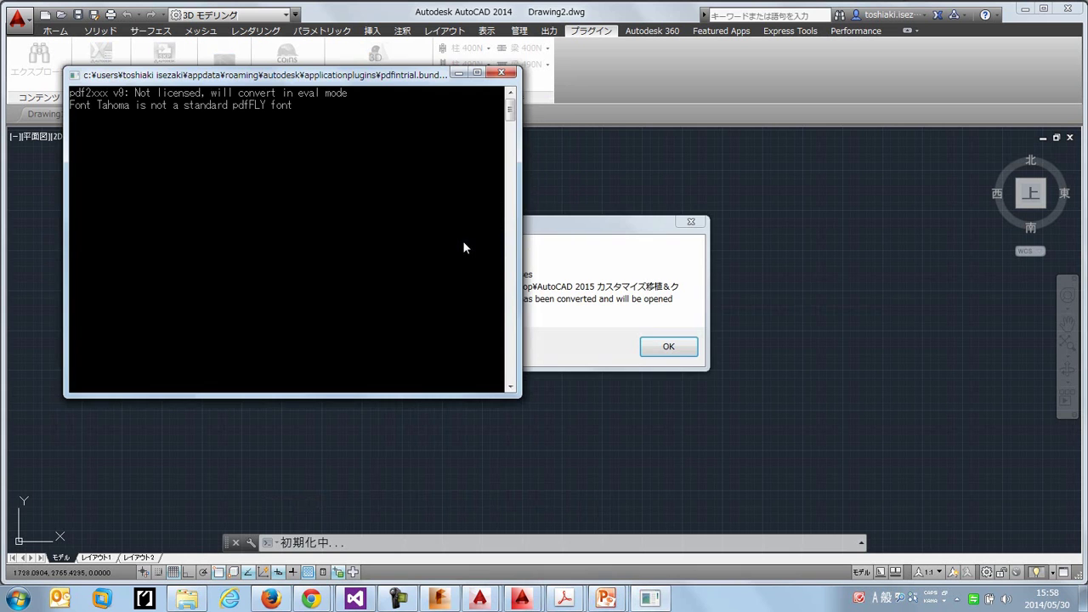
left_click(670, 346)
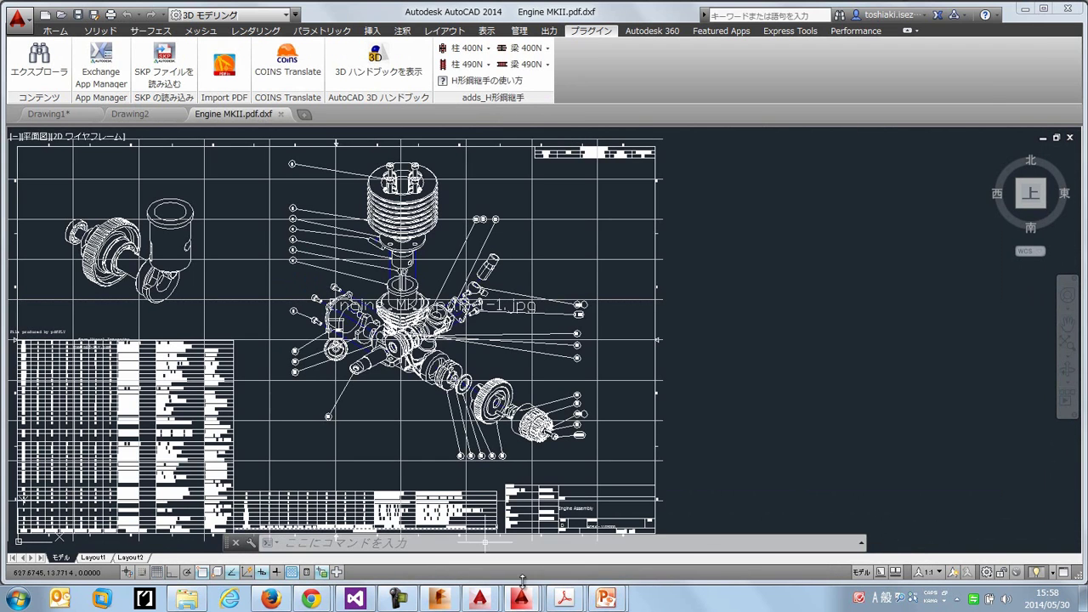
Step: Compare the converted engine drawing with the original Engine MKII.pdf in Acrobat, and return to AutoCAD
mouse_move(563, 599)
left_click(537, 527)
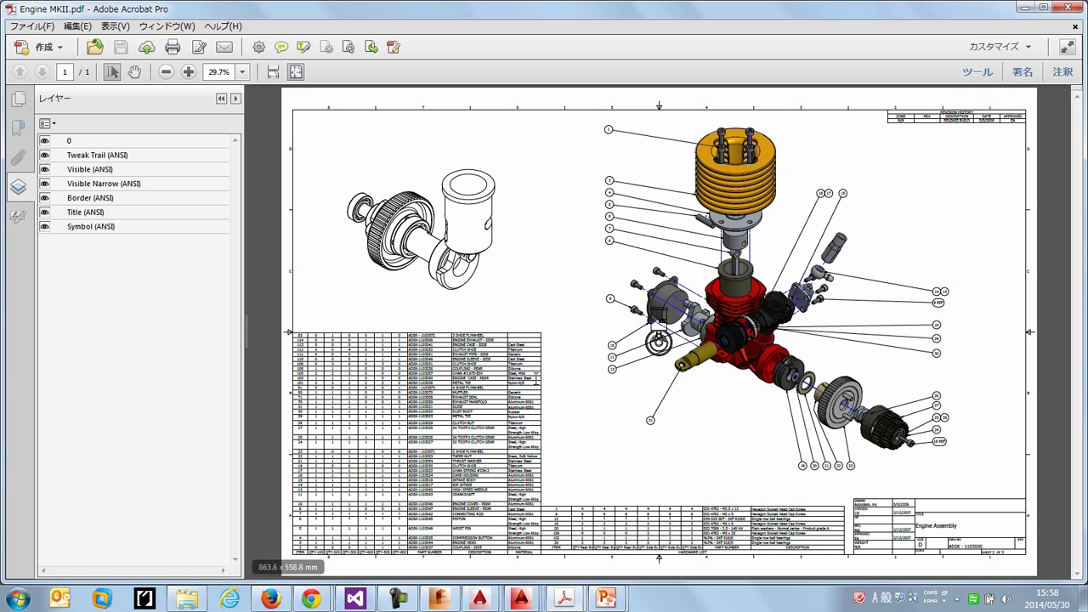
left_click(1026, 10)
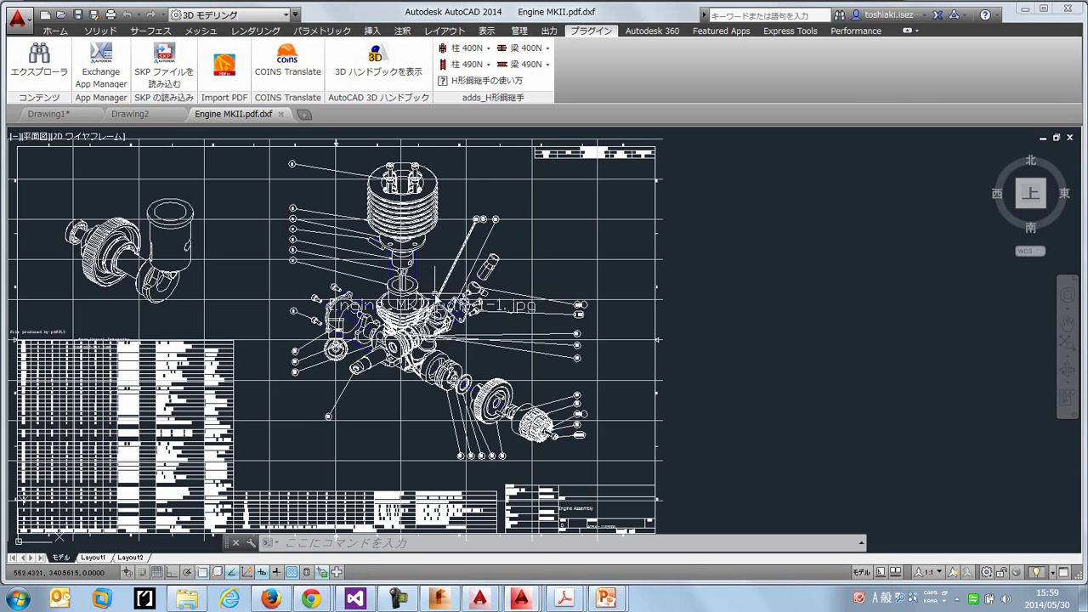
Step: Inspect the converted engine drawing up close, select the geometry around the finned cylinder to check its objects, and clear the selection
middle_click_drag(435, 297, 532, 299)
scroll(530, 246, "up", 6)
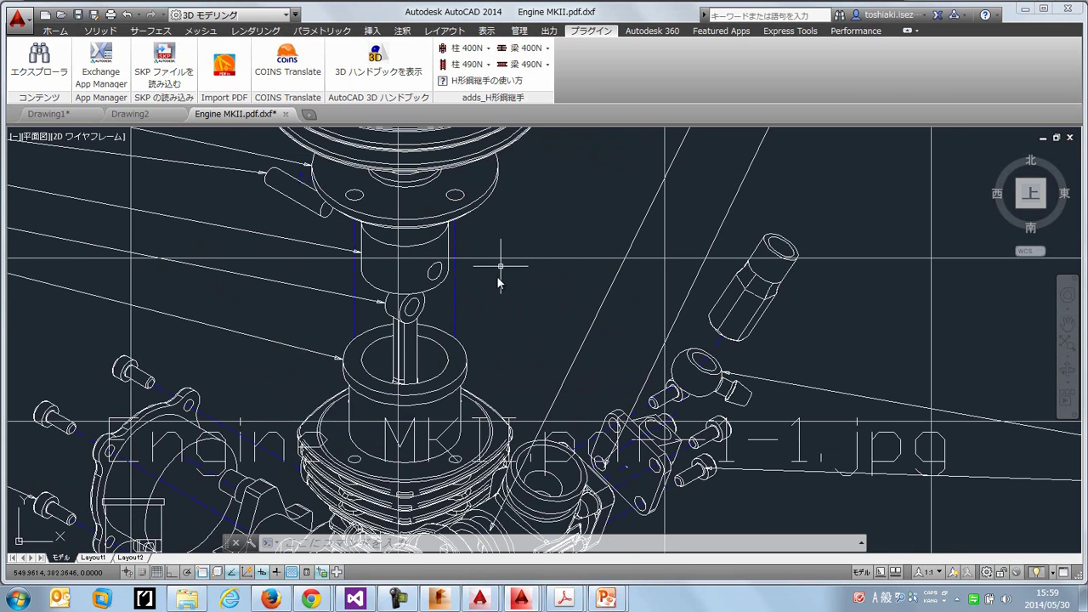
scroll(294, 303, "down", 4)
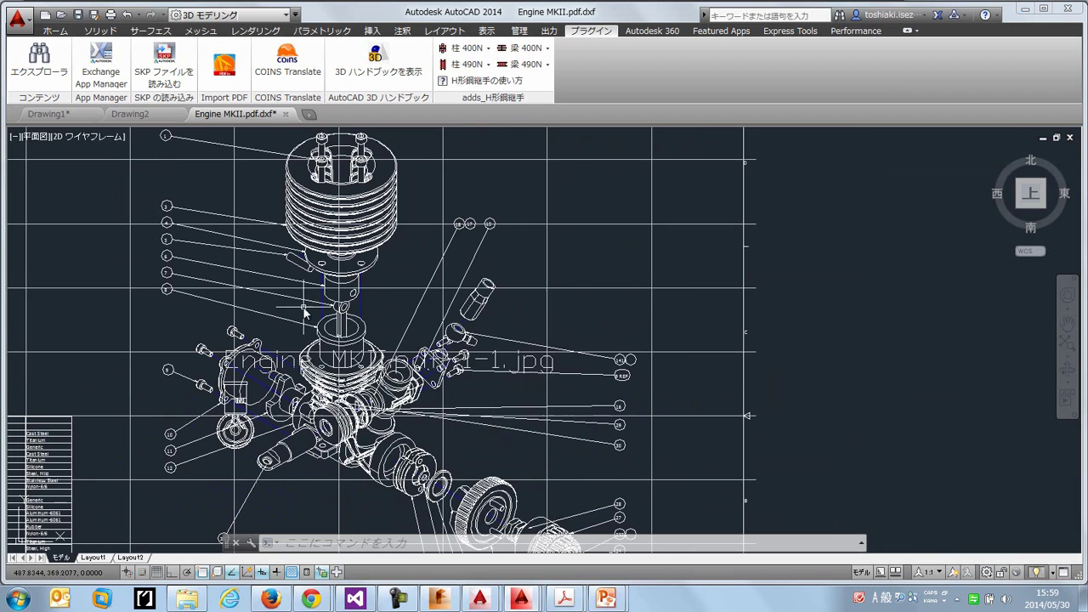
left_click(413, 287)
scroll(340, 247, "up", 2)
left_click(338, 249)
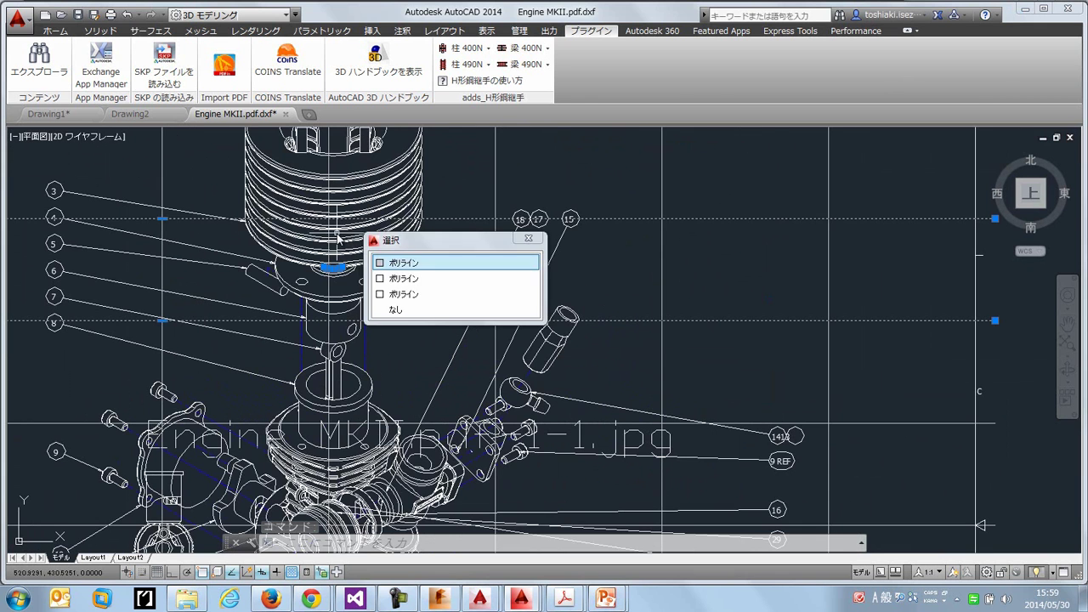
left_click(338, 248)
left_click(435, 289)
left_click(451, 290)
left_click(334, 177)
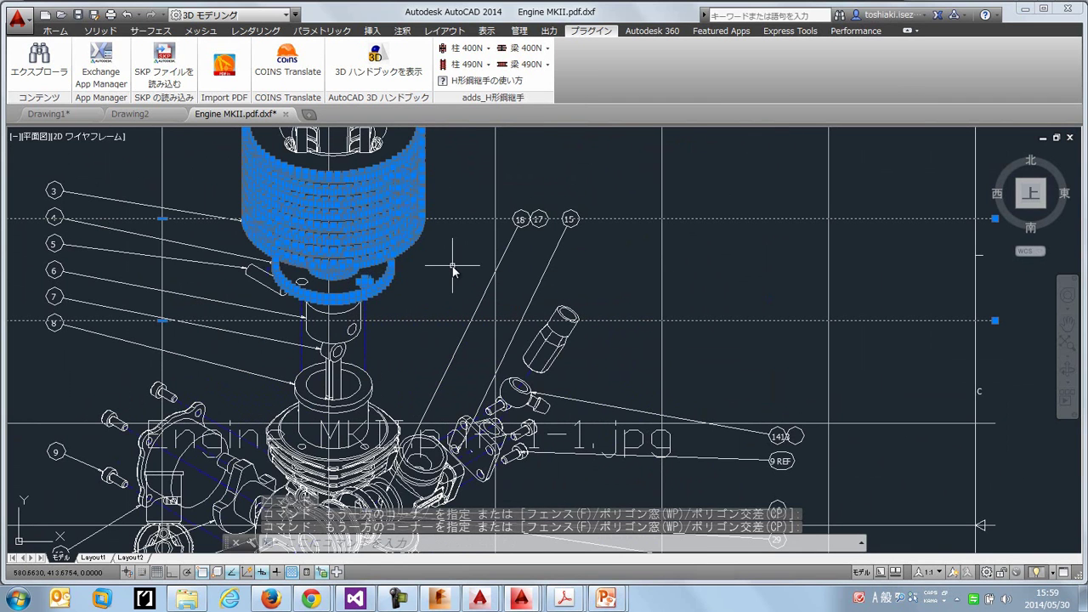
key("Escape")
scroll(435, 276, "down", 6)
scroll(432, 289, "up", 2)
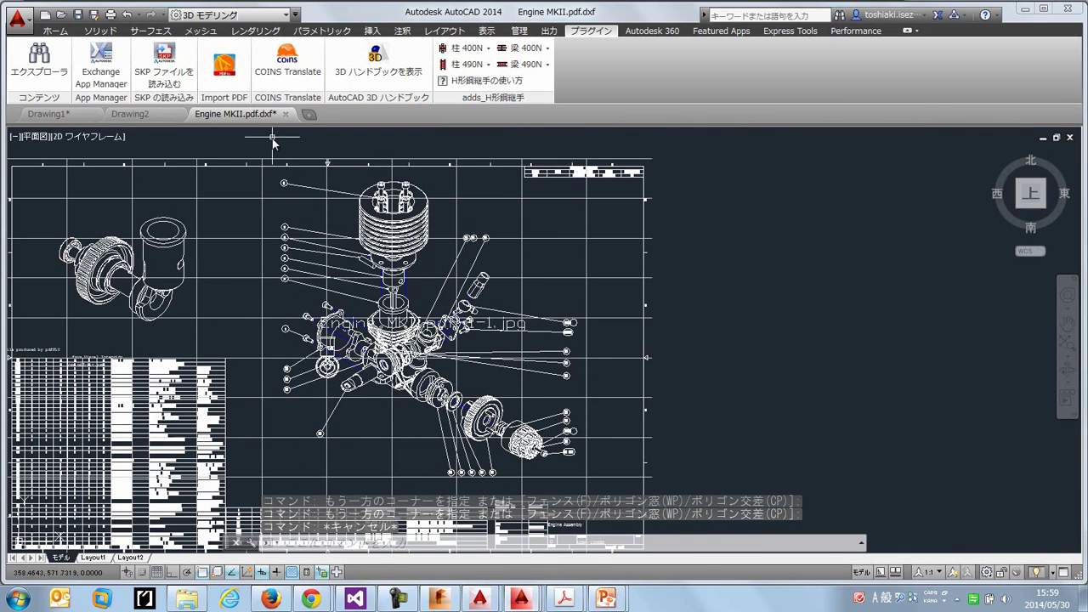
Step: From Drawing2, convert Taisei Detail Plan.pdf in the same desktop folder with the Import PDF plug-in and inspect the resulting plan
left_click(153, 116)
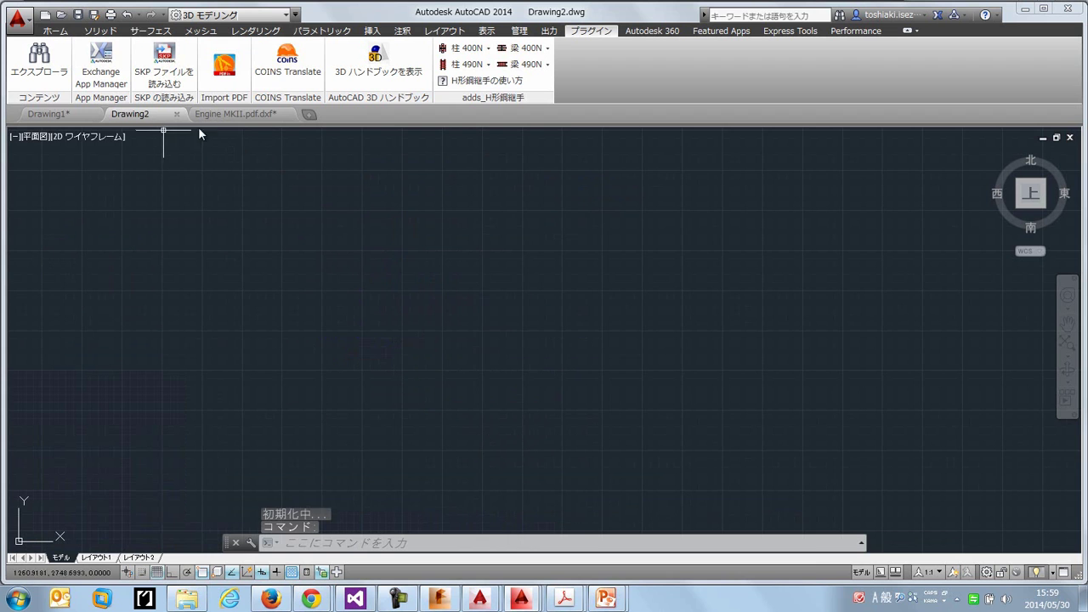
left_click(225, 70)
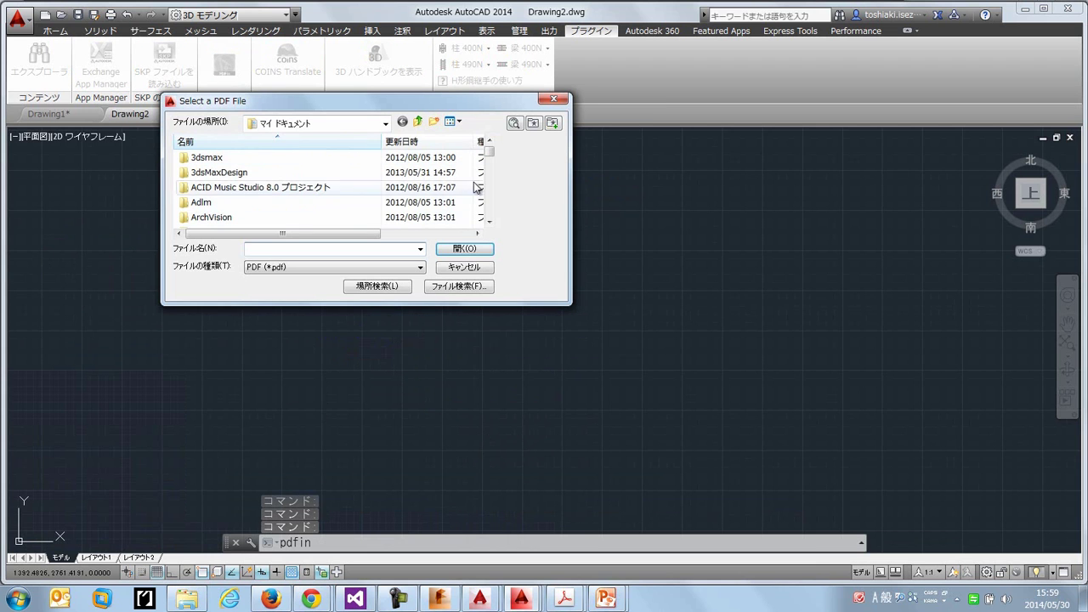
left_click(385, 123)
left_click(343, 153)
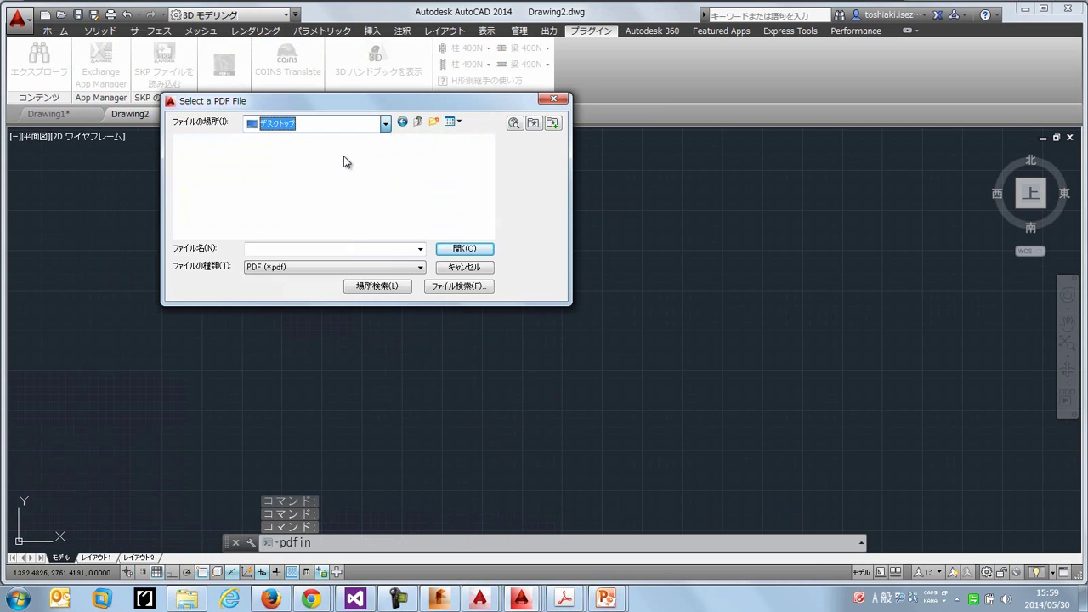
left_click_drag(490, 155, 490, 196)
double_click(300, 181)
double_click(255, 218)
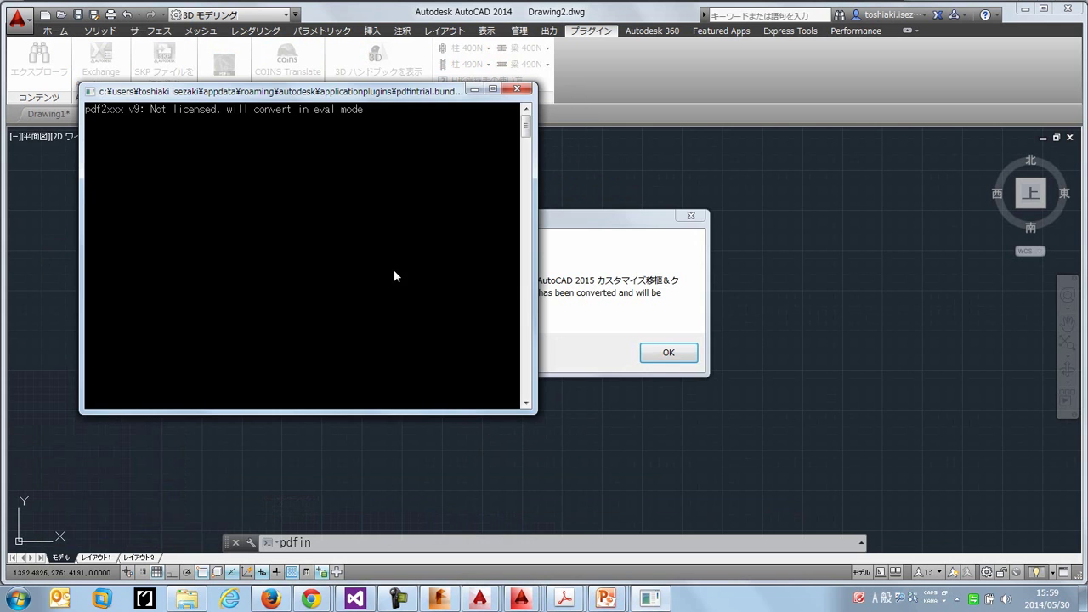
left_click(648, 354)
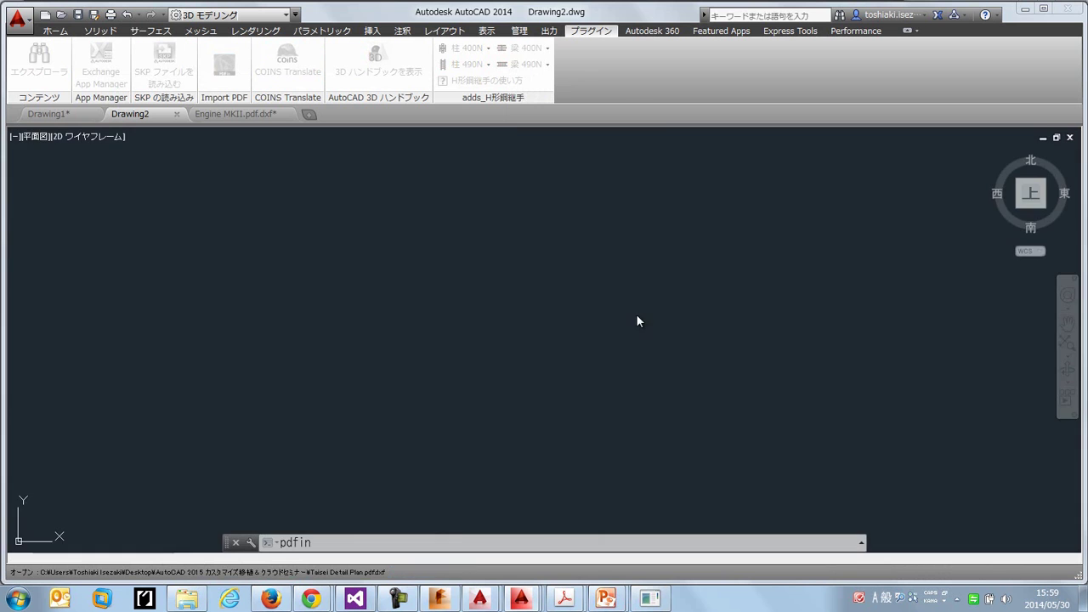
scroll(323, 276, "up", 5)
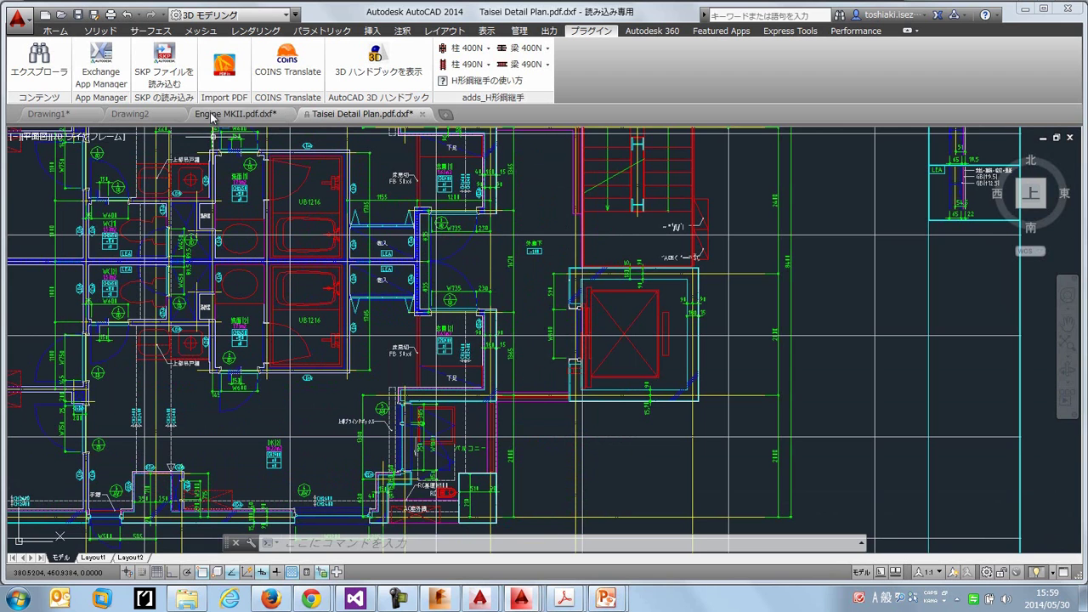
Step: Open carriage.dwg from the 図面サンプル folder inside the desktop's データ folder
left_click(61, 14)
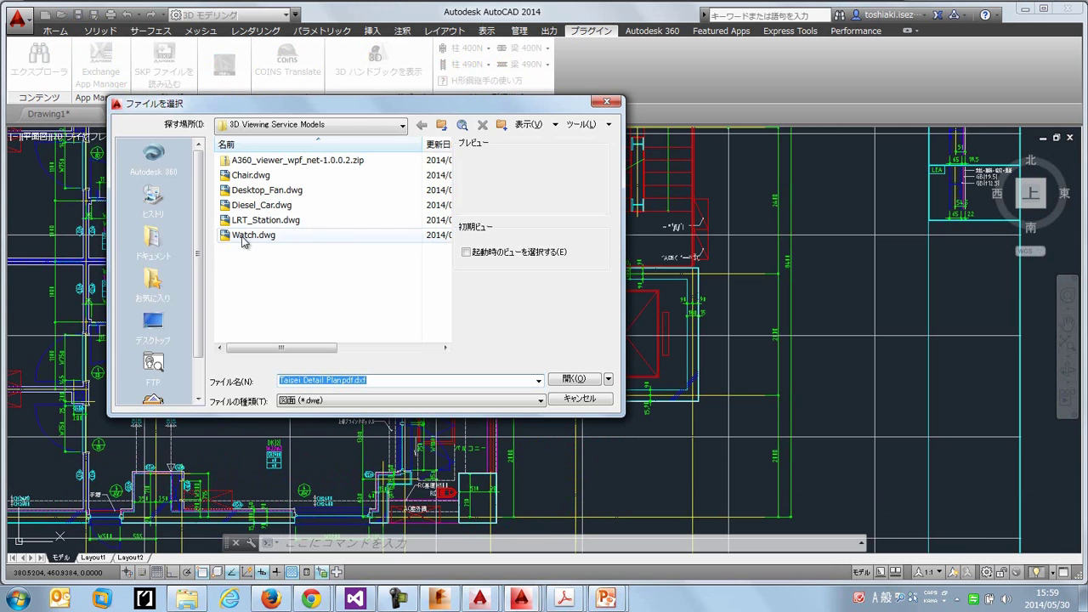
left_click(154, 329)
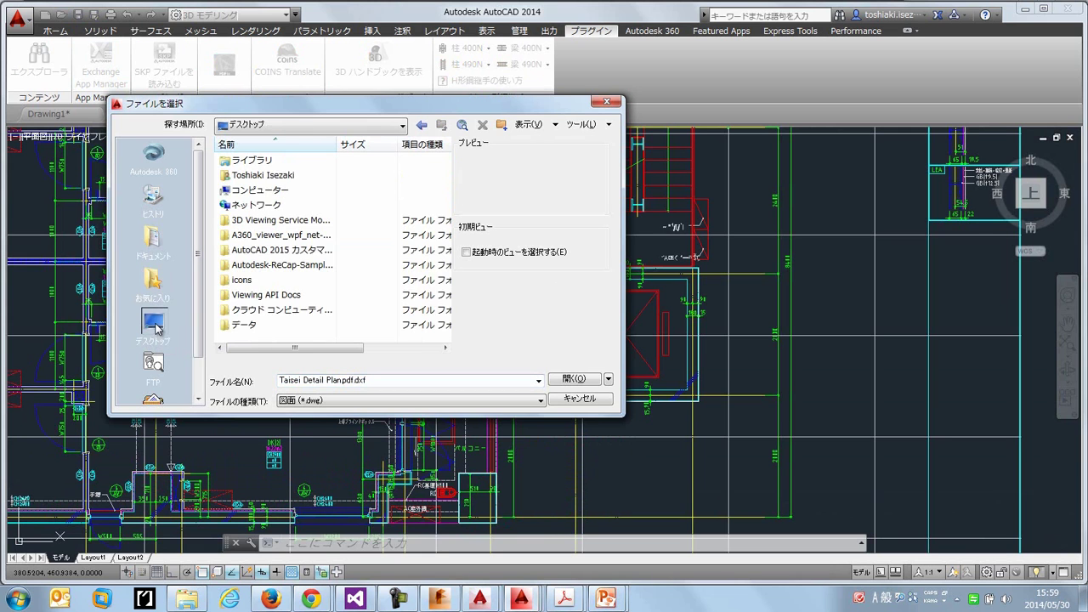
double_click(297, 191)
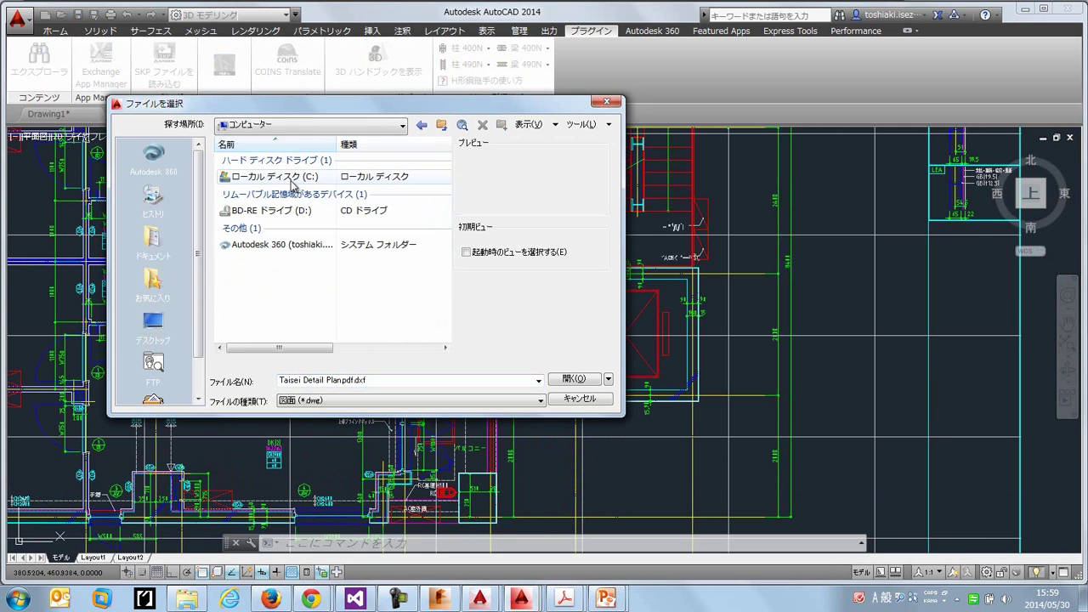
double_click(274, 177)
mouse_move(446, 173)
left_mouse_down()
mouse_move(443, 314)
mouse_move(445, 189)
left_mouse_up()
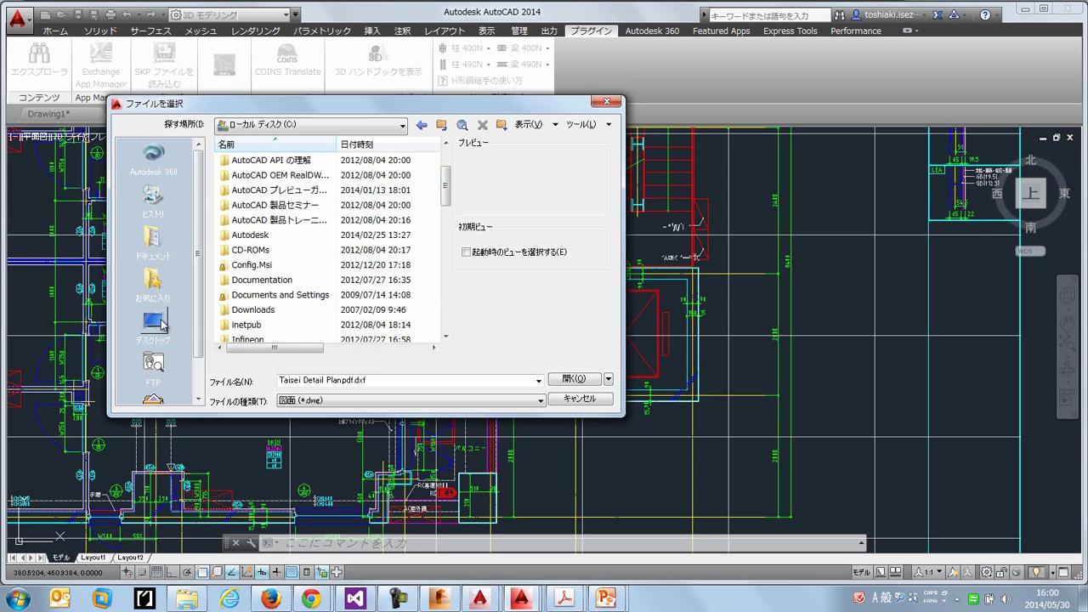
left_click(159, 323)
double_click(250, 329)
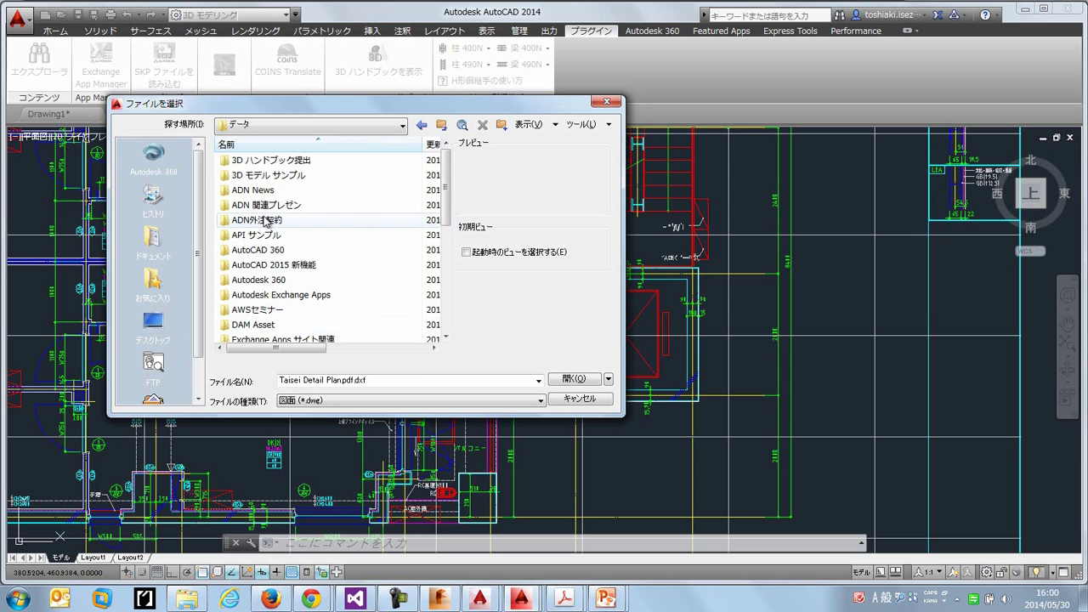
scroll(274, 246, "down", 5)
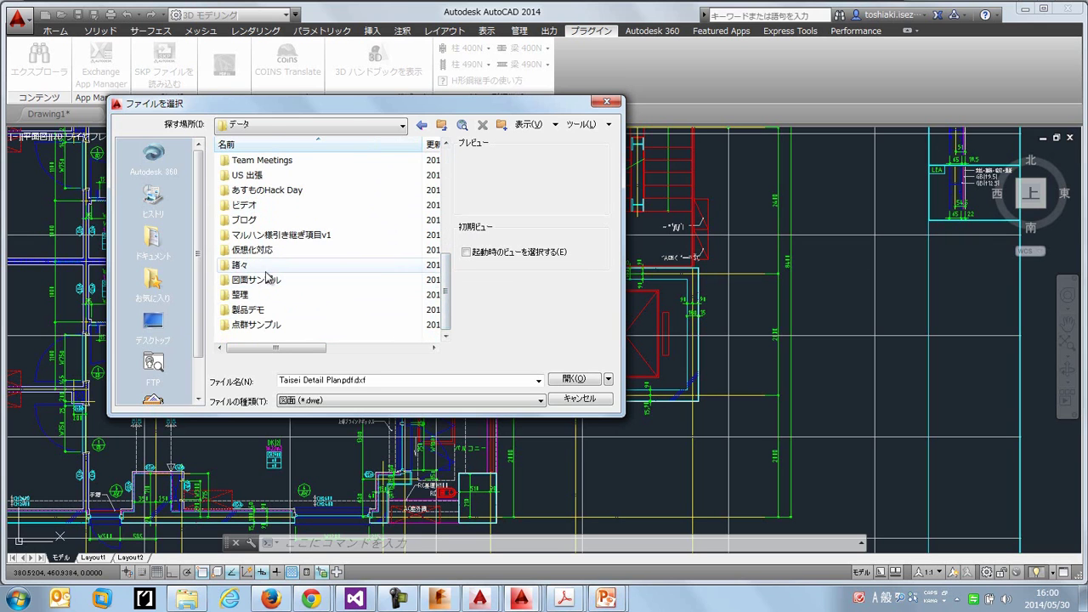
double_click(267, 279)
left_click(267, 295)
left_click(269, 311)
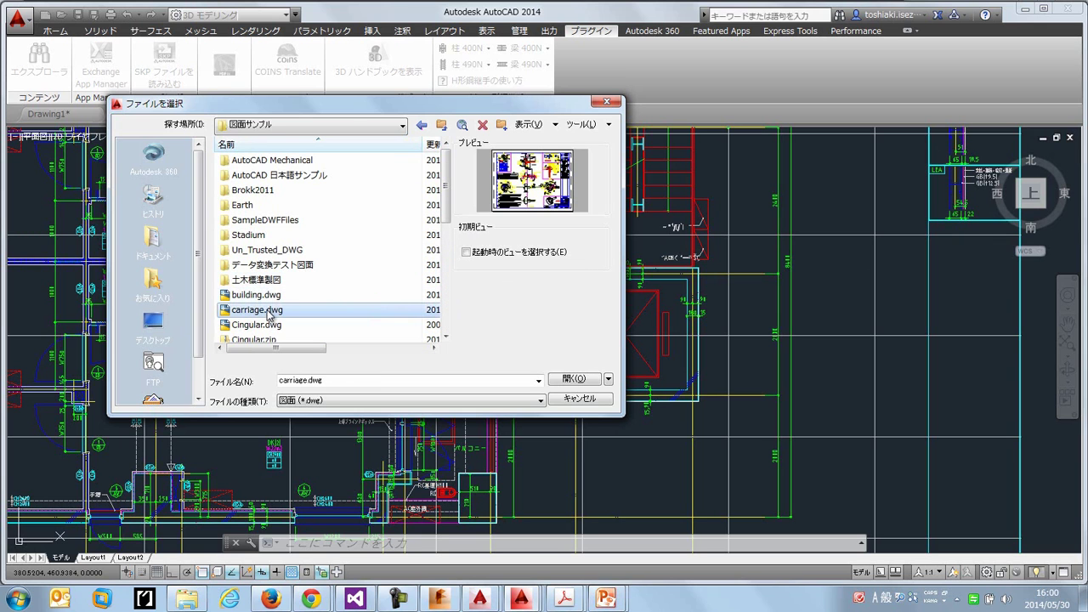
double_click(279, 311)
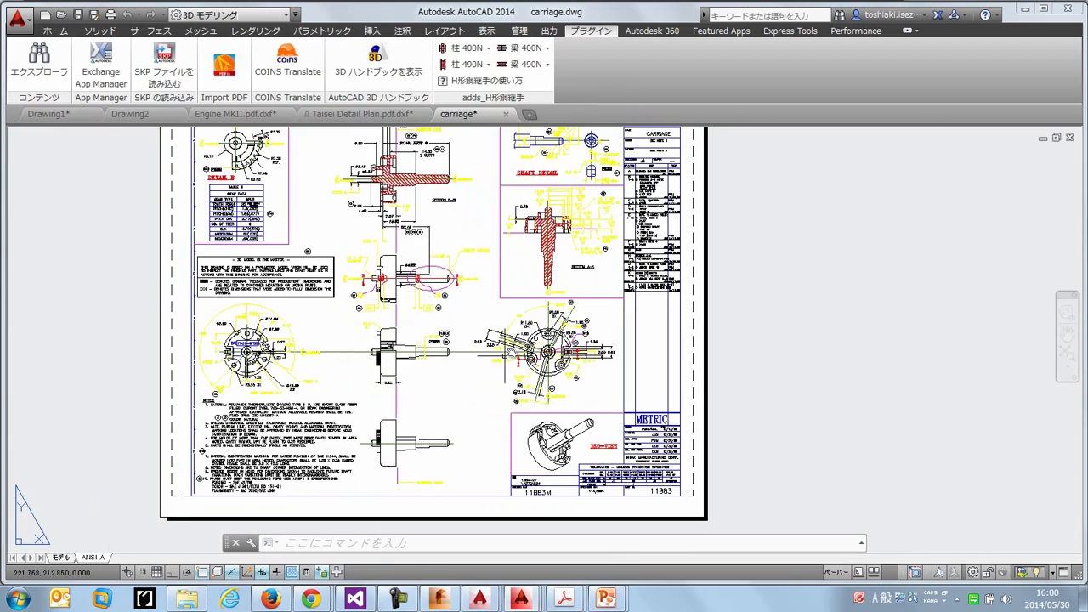
Step: Translate the carriage drawing's NOTES text block into Japanese with COINS Translate, leaving the source language on Detect Language
scroll(489, 327, "up", 5)
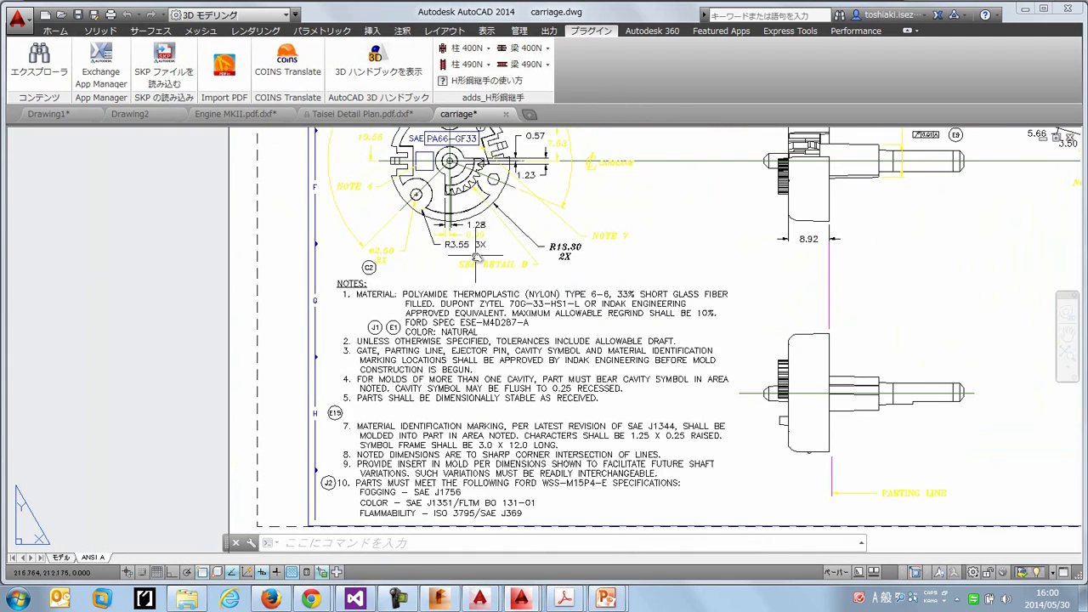
middle_click_drag(750, 409, 716, 311)
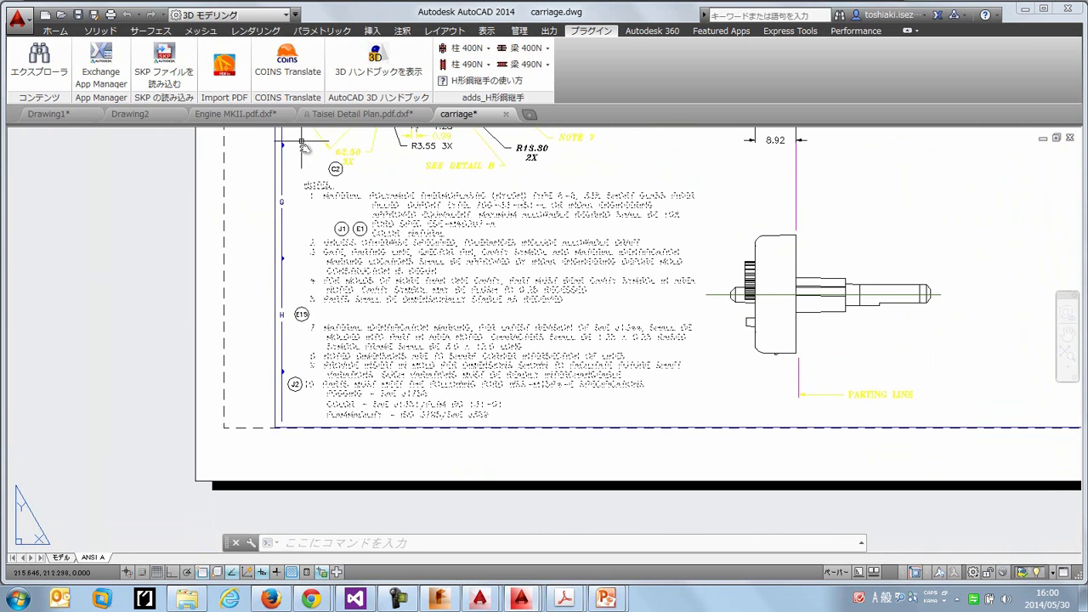
left_click(287, 67)
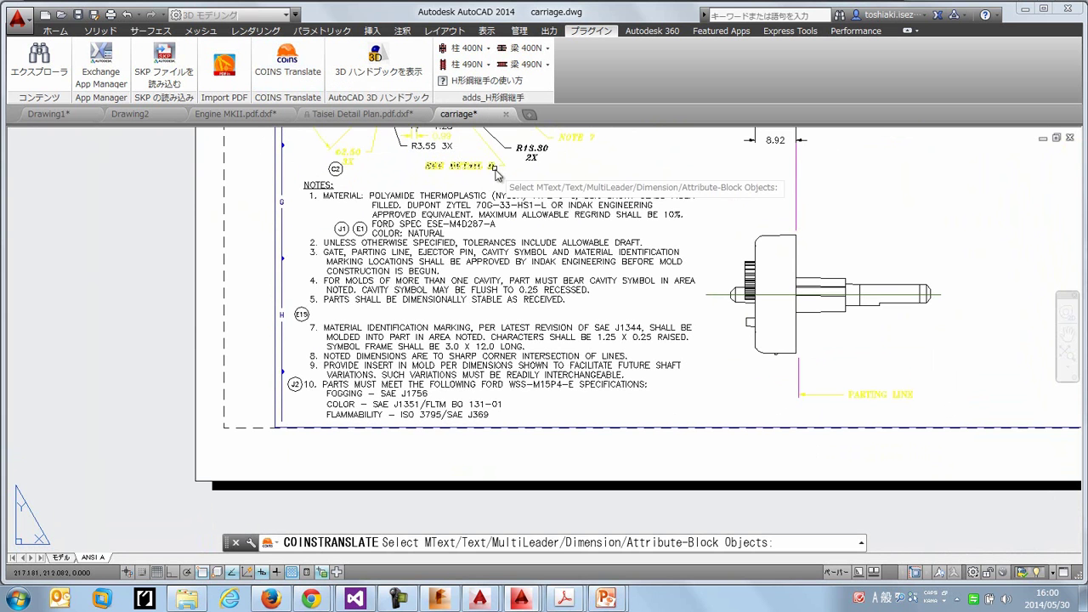
left_click(466, 225)
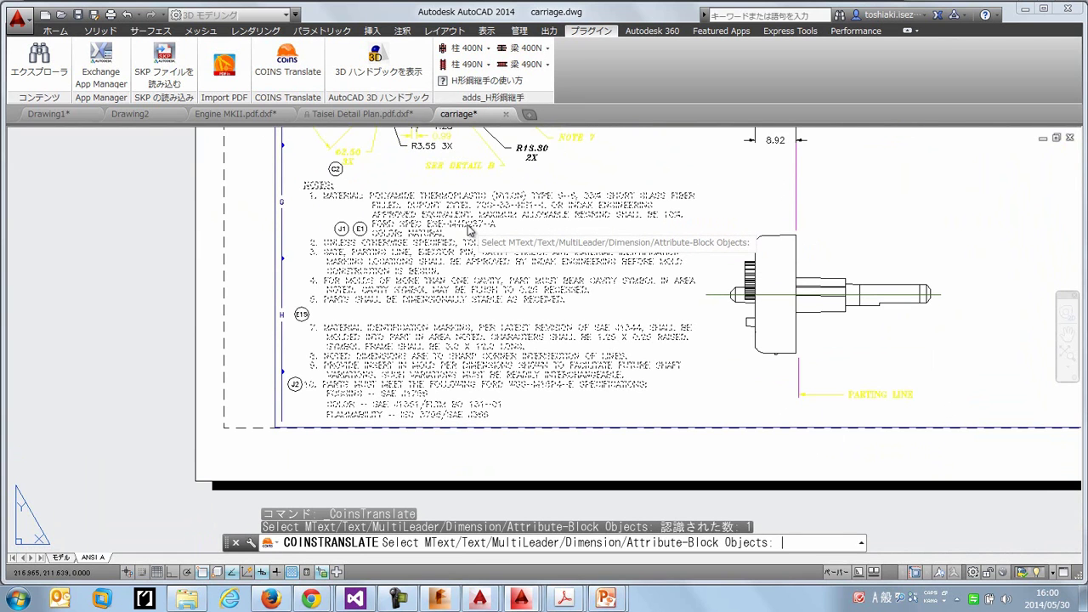
key("Return")
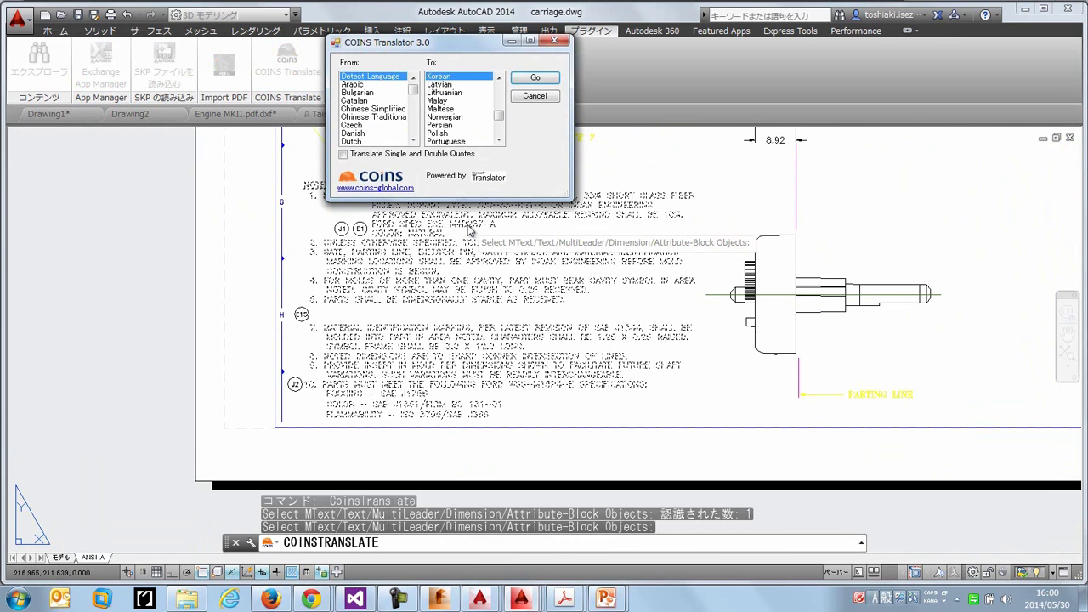
left_click(501, 101)
left_click(459, 117)
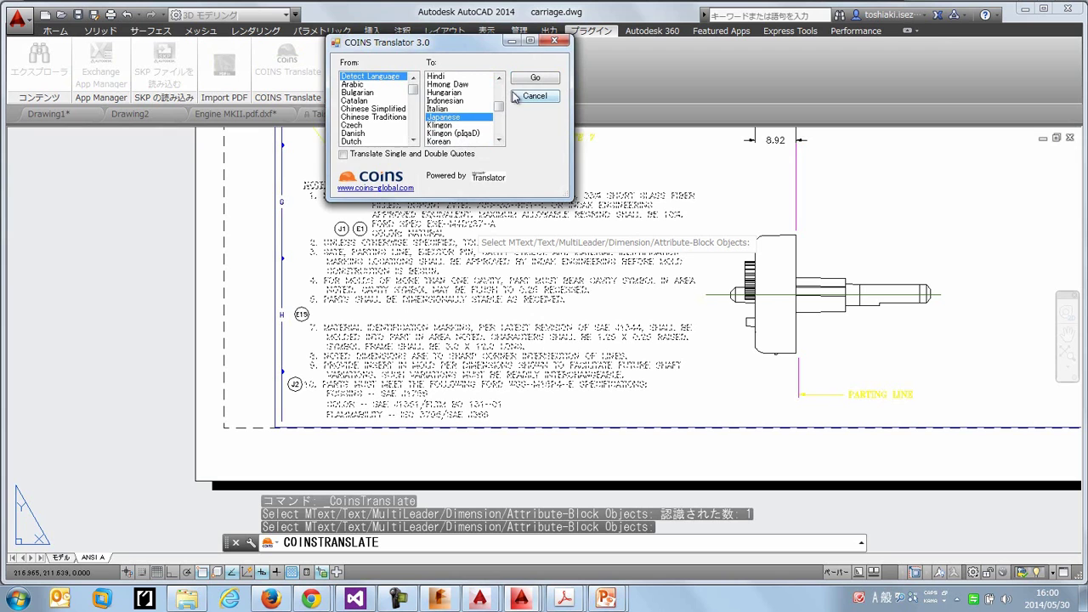
left_click(534, 81)
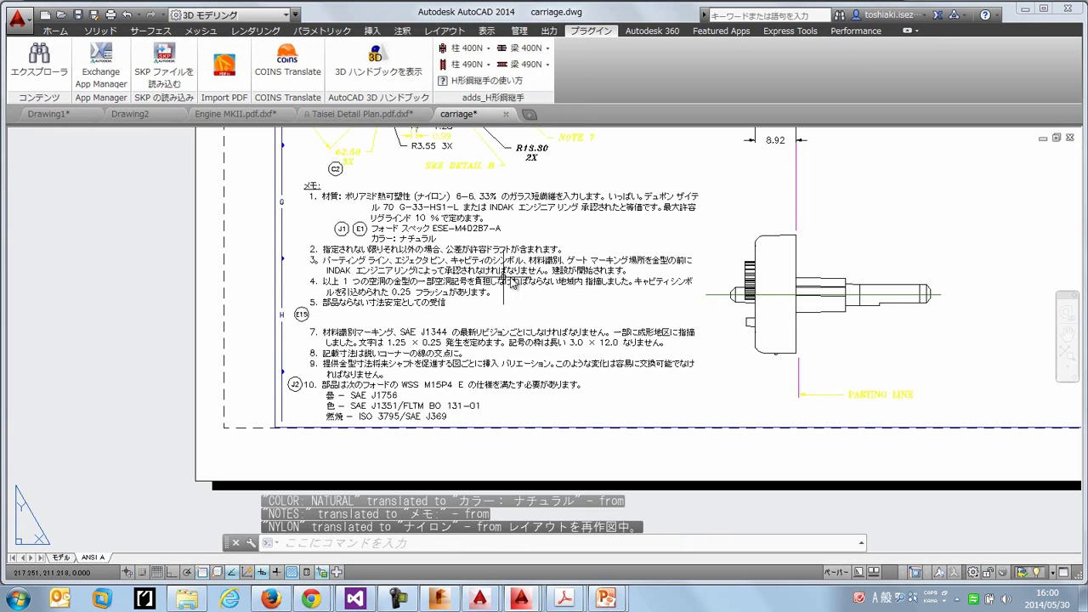
Step: Translate the same notes block into Korean with COINS Translate, using Detect Language as the source, and inspect the translated text up close
left_click(297, 62)
left_click(404, 248)
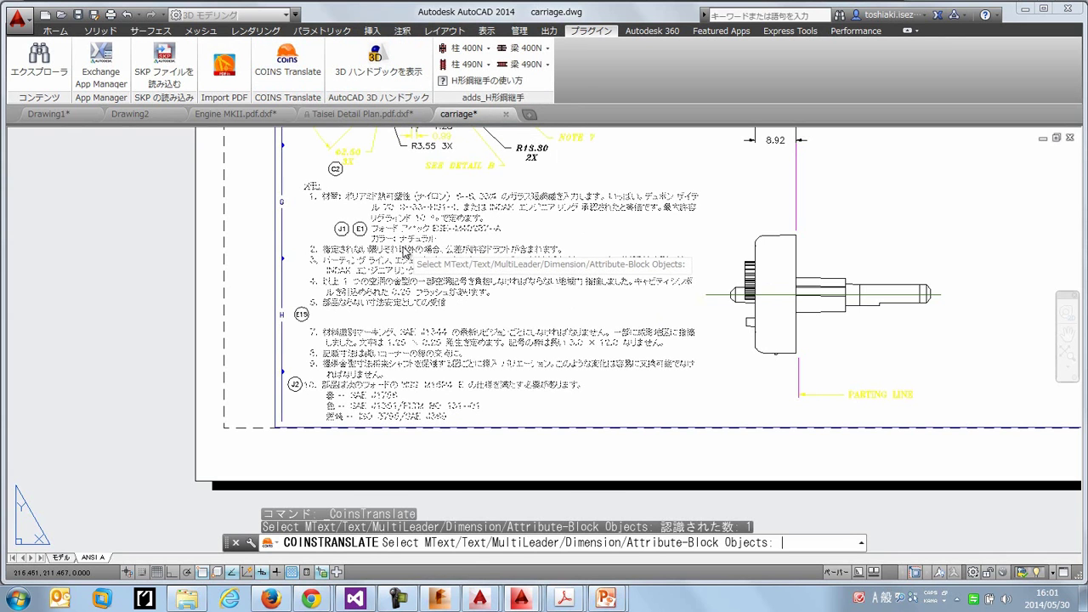
key("Return")
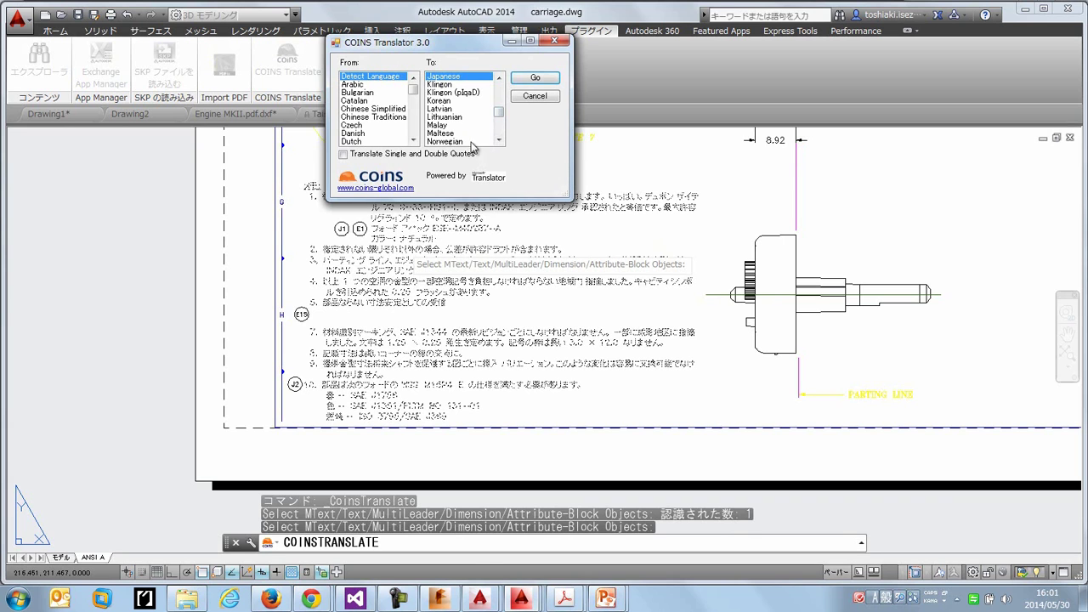
left_click(498, 78)
left_click(498, 78)
left_click(449, 109)
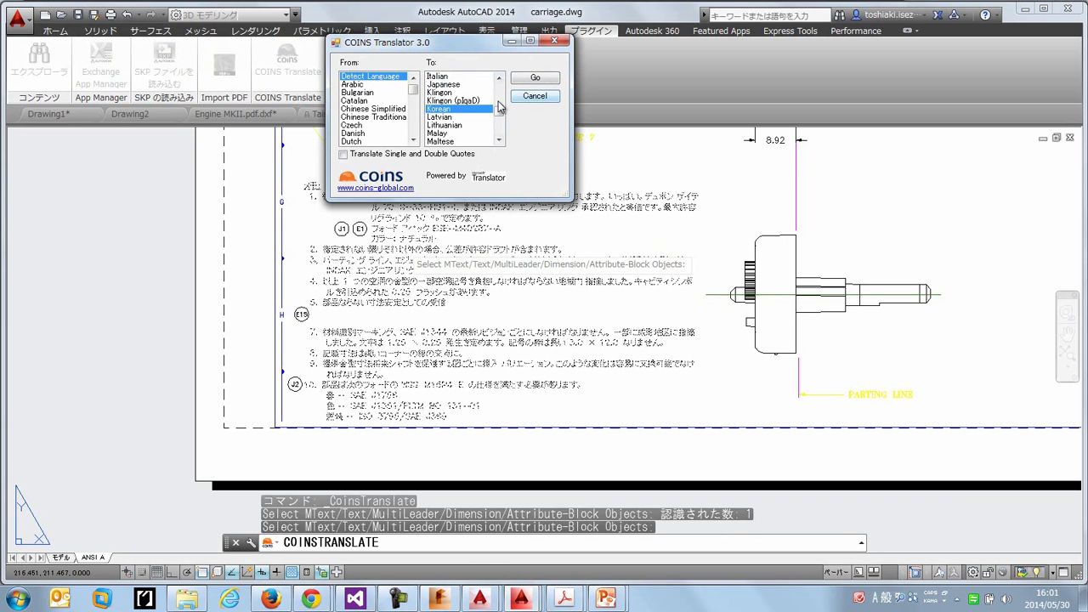
left_click(534, 78)
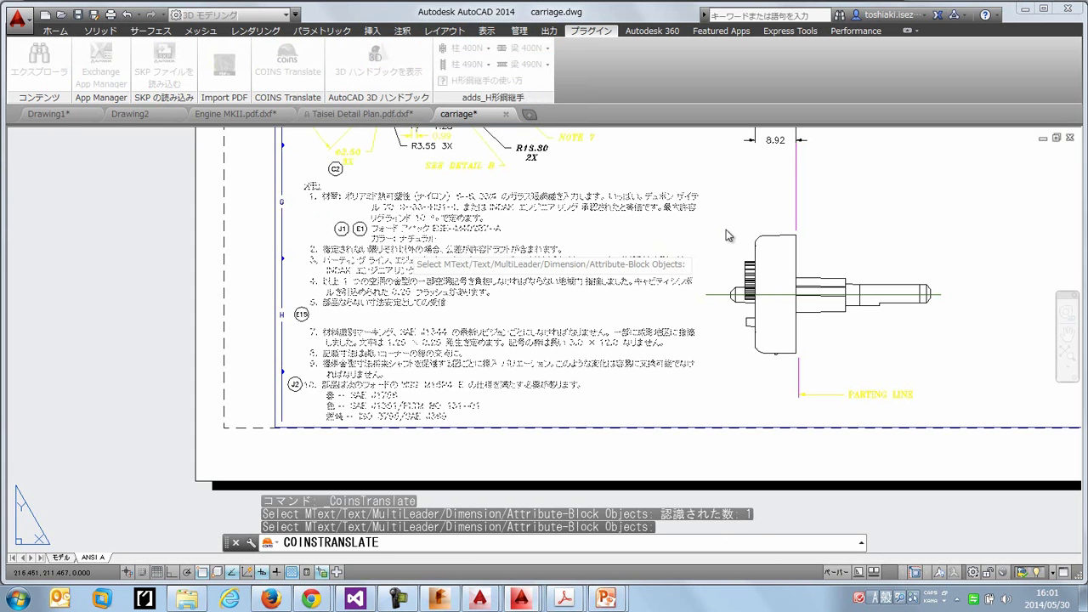
scroll(510, 229, "up", 6)
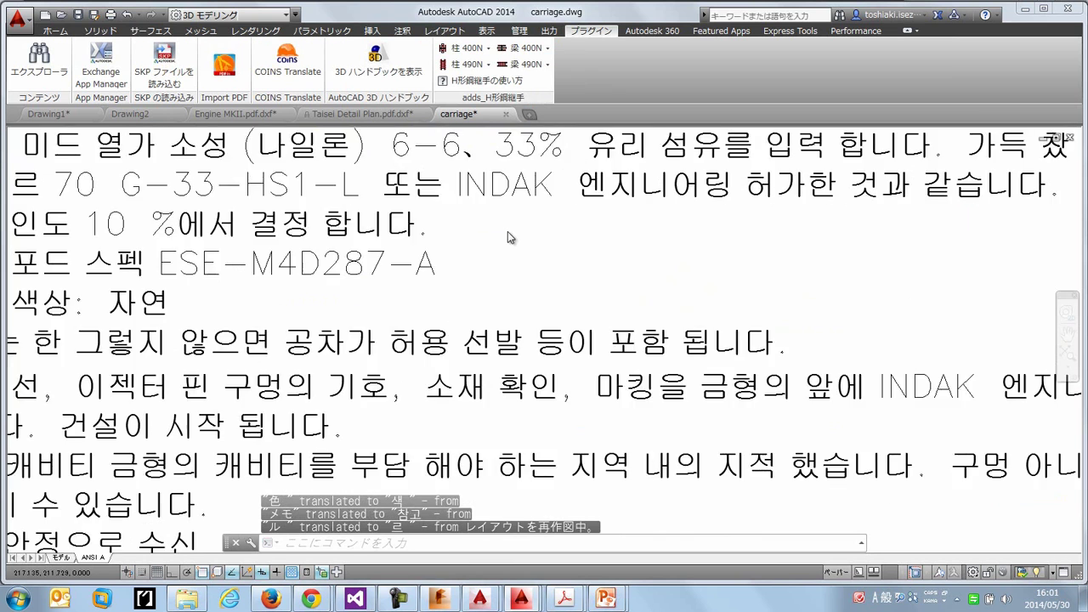
scroll(507, 231, "up", 2)
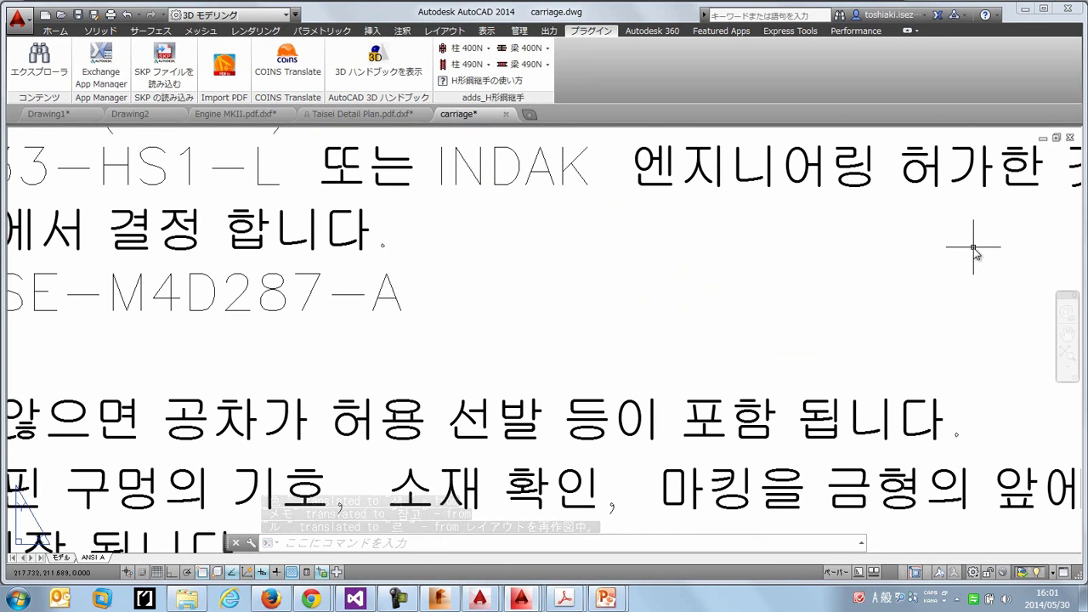
scroll(781, 272, "down", 3)
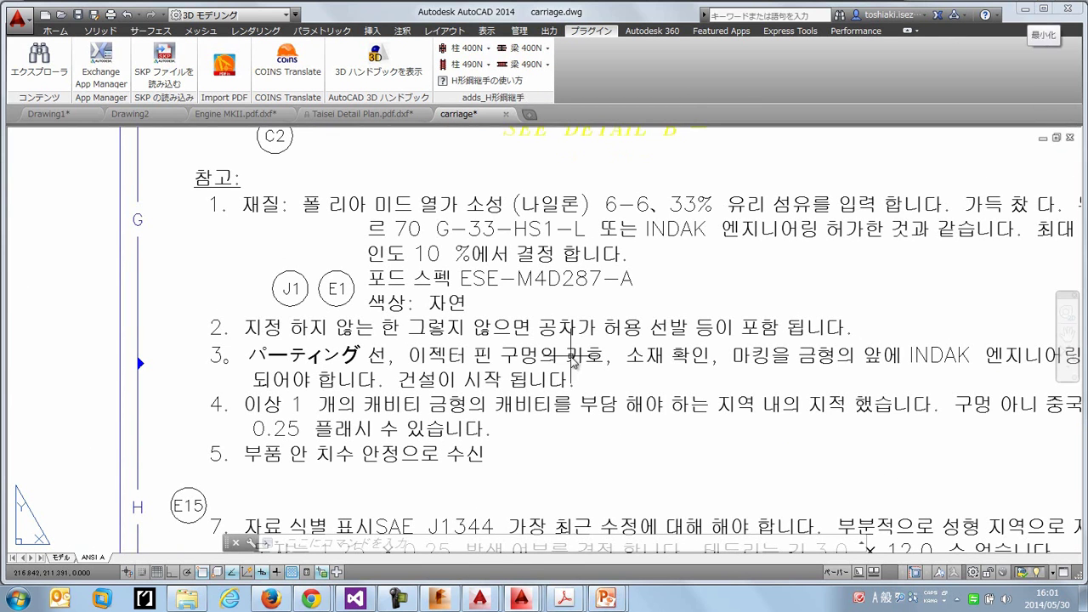
Step: Switch to the Exchange Apps のご案内.pptx presentation in PowerPoint, start the slide show from slide 19, and advance to the Autodesk Exchange Apps ストアへの公開 slide
mouse_move(606, 600)
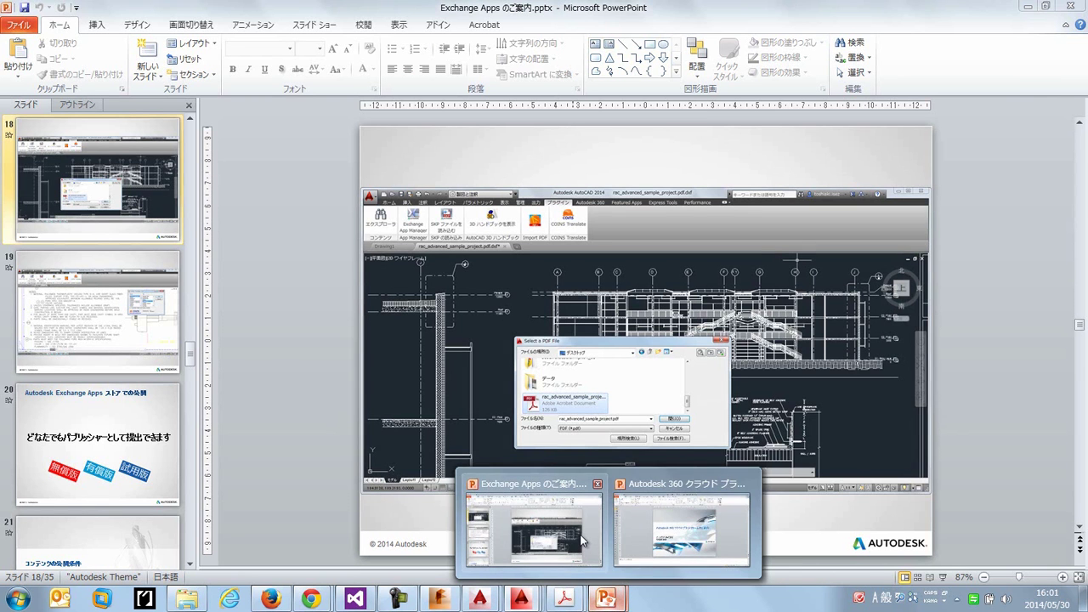
left_click(582, 537)
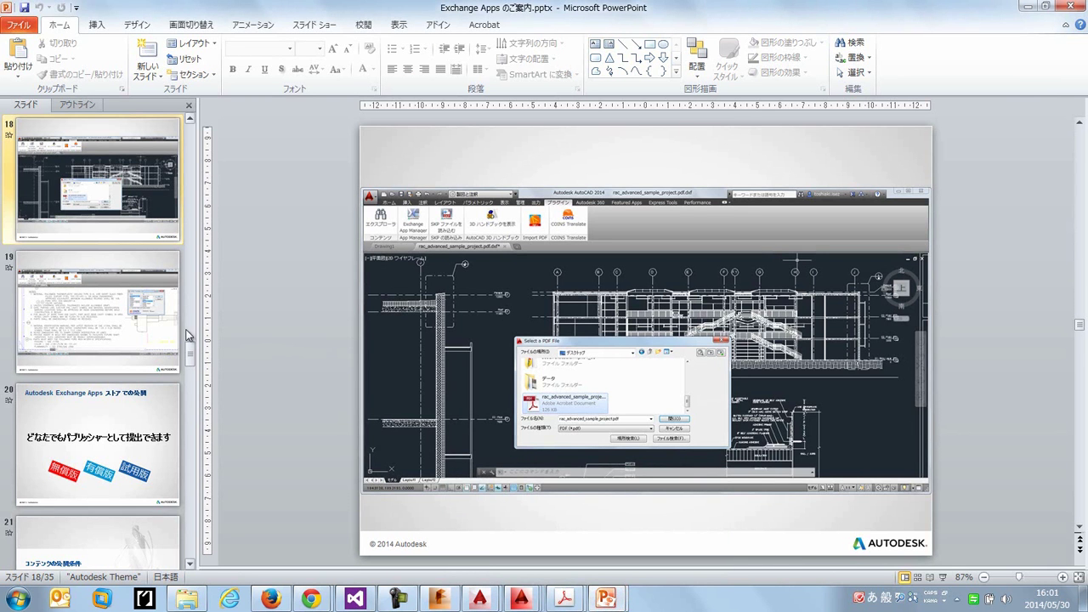
left_click(155, 331)
key("shift+F5")
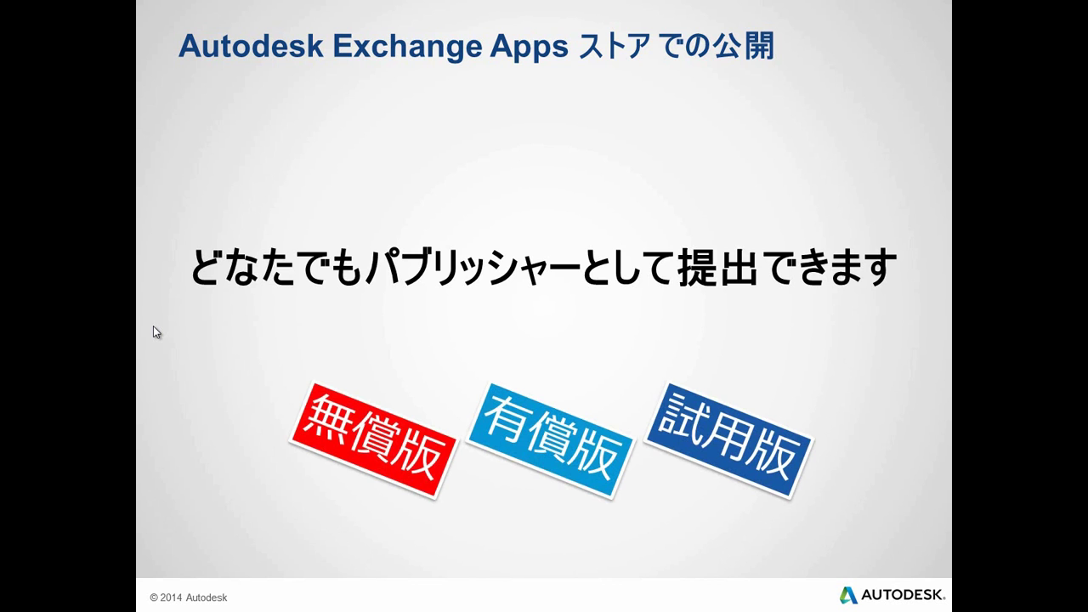
key("Right")
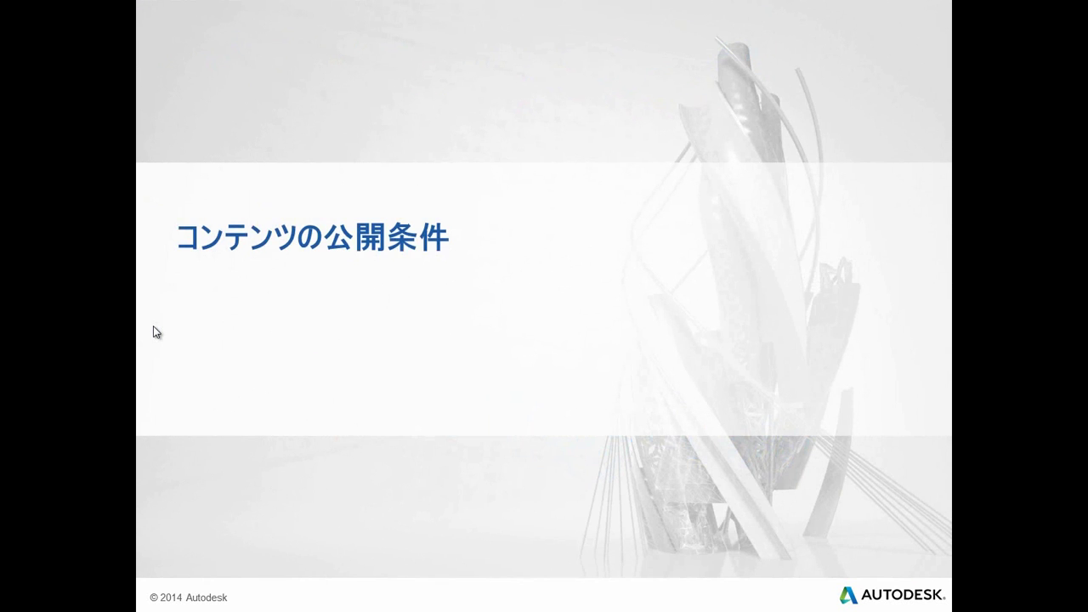
key("Right")
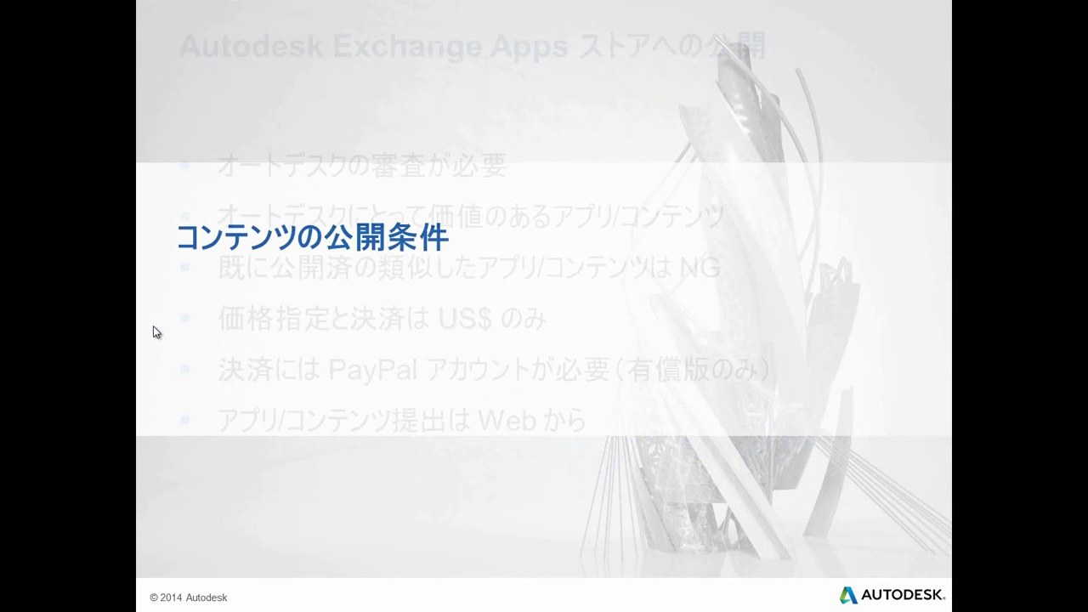